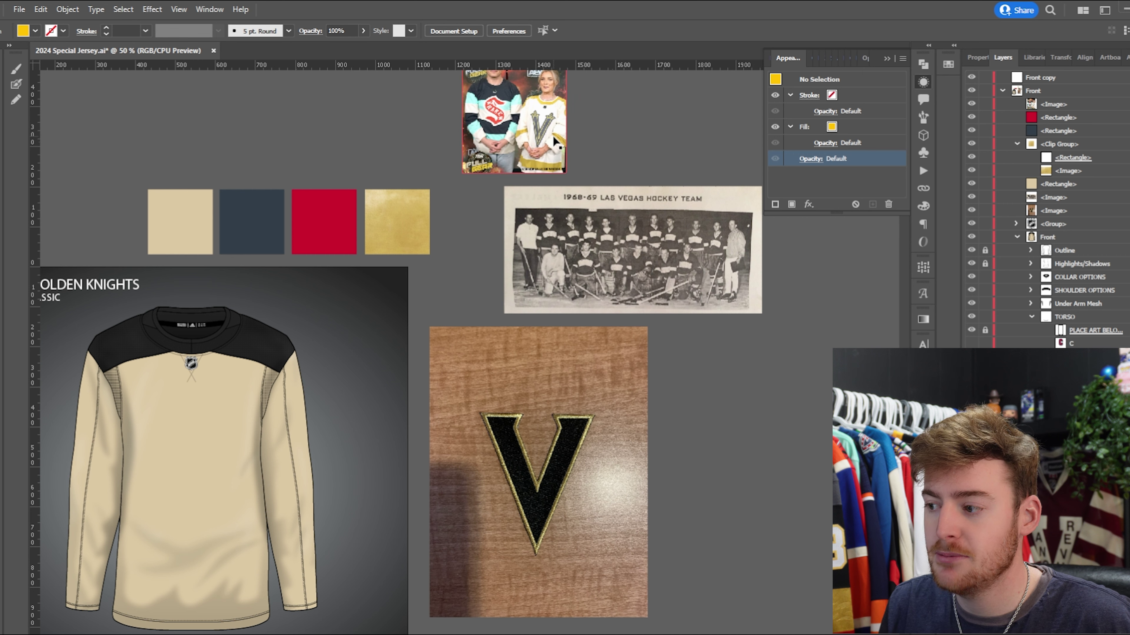
Examine the reference material: the white V jersey photo, the 1968-69 Las Vegas hockey team picture and the embroidered V patch.
click(548, 136)
key(ctrl+=)
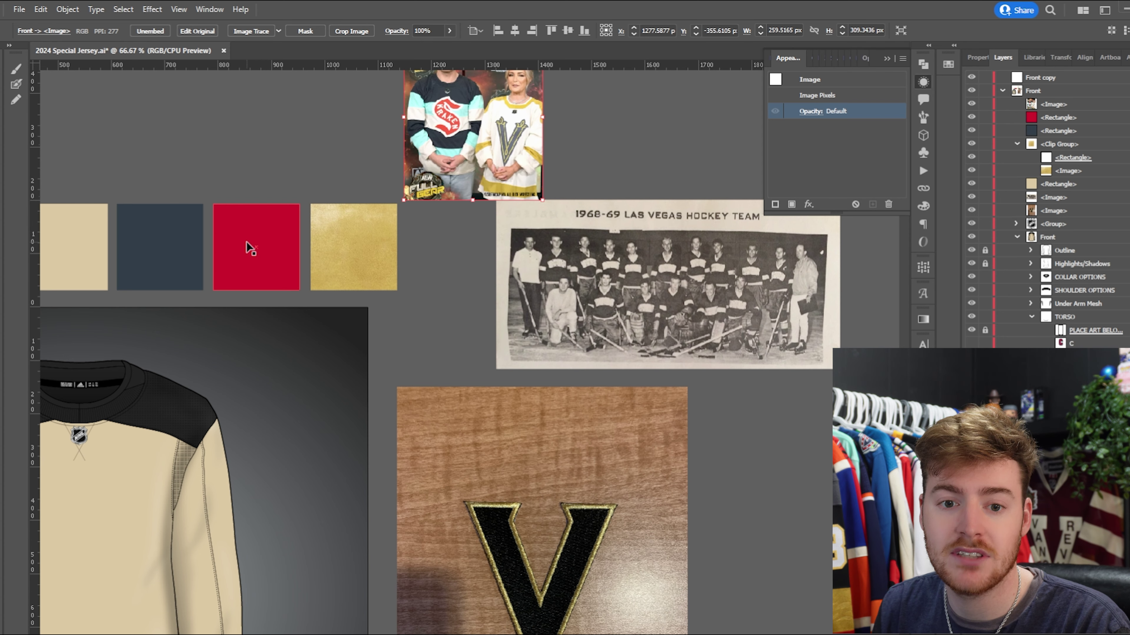
drag(631, 143, 418, 182)
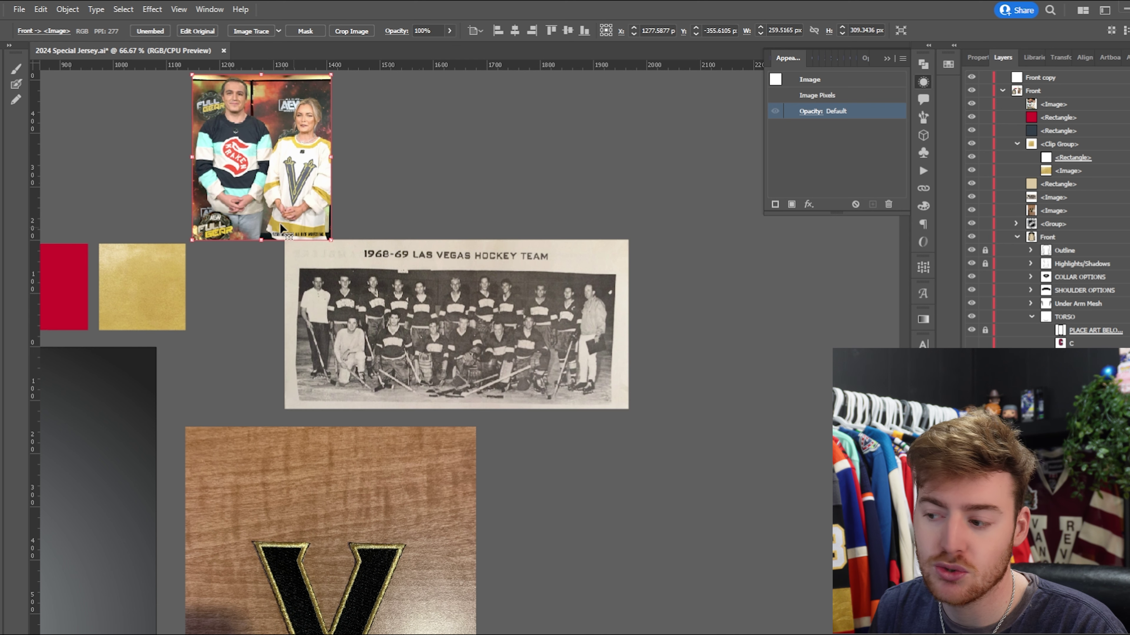
drag(563, 546, 711, 281)
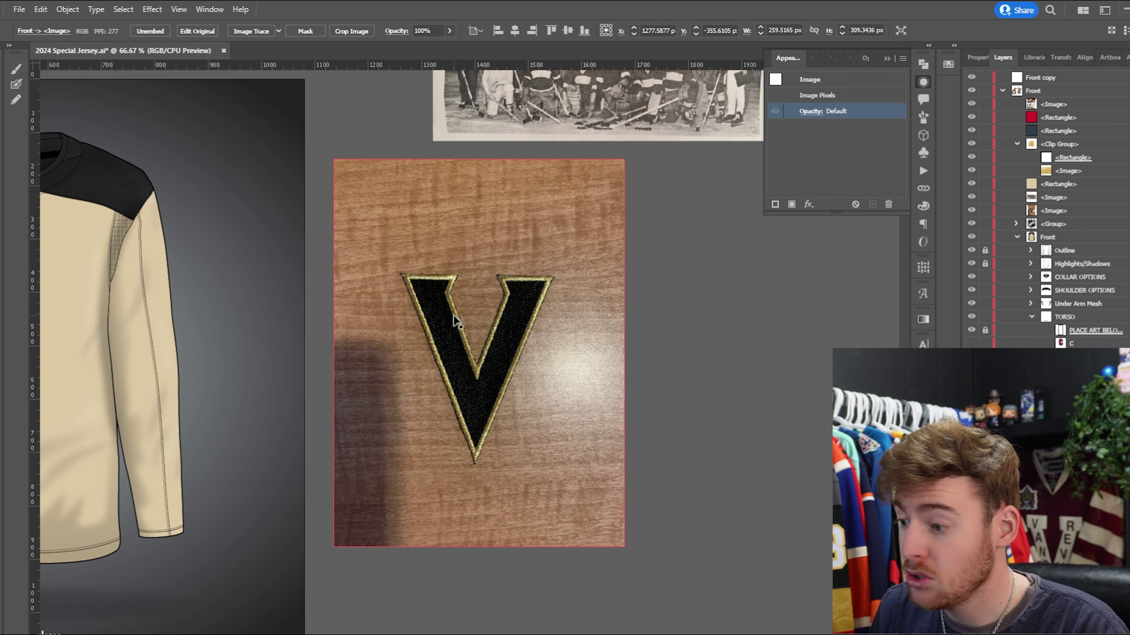
scroll(454, 315, up, 5)
scroll(369, 167, right, 2)
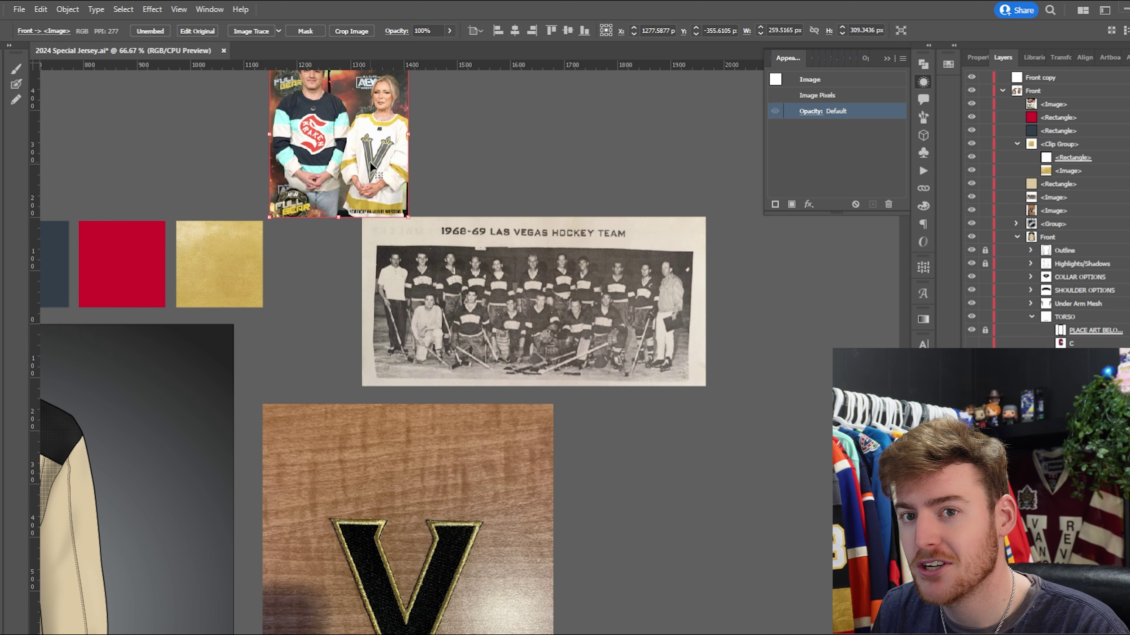
scroll(369, 161, down, 5)
scroll(369, 161, left, 5)
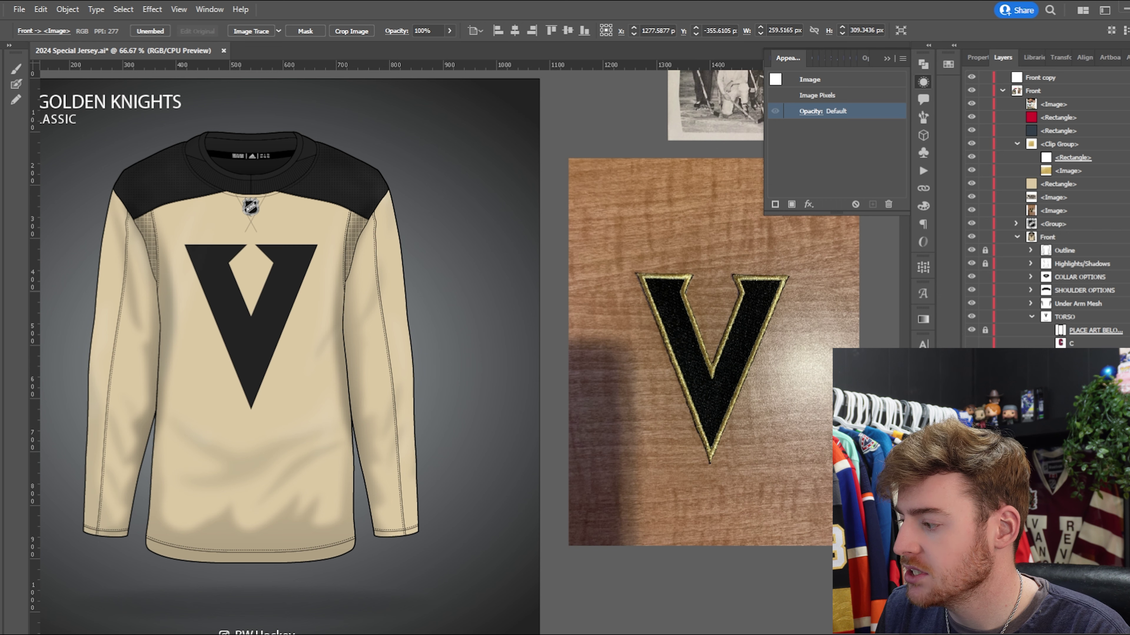
Try a red outer stroke on the V crest at the centre of the jersey.
drag(472, 298, 641, 288)
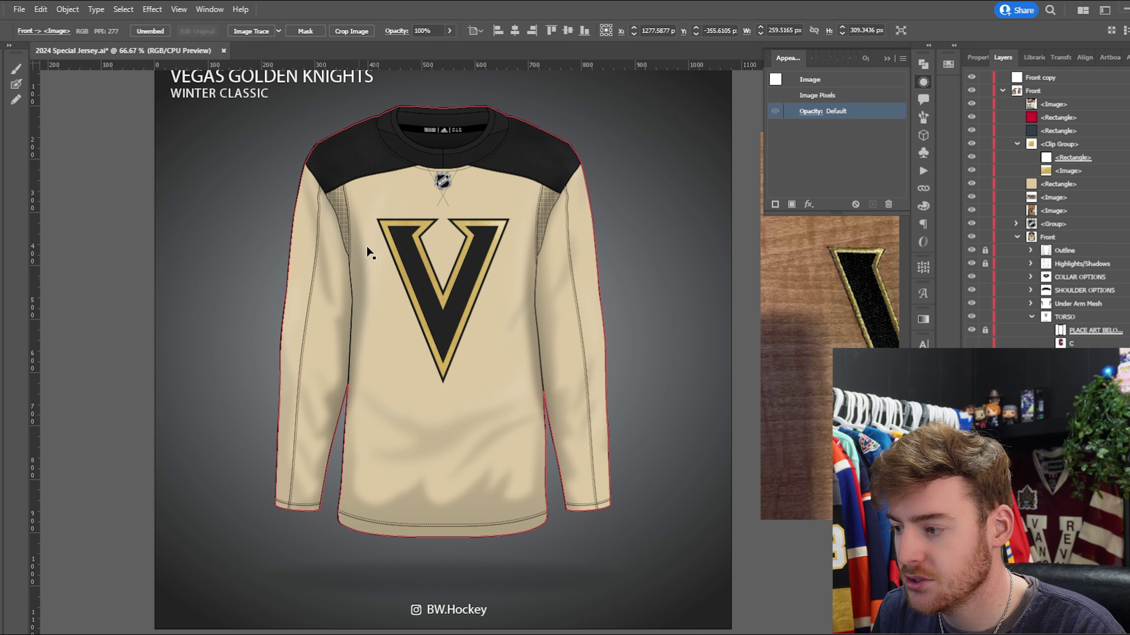
scroll(501, 299, up, 1)
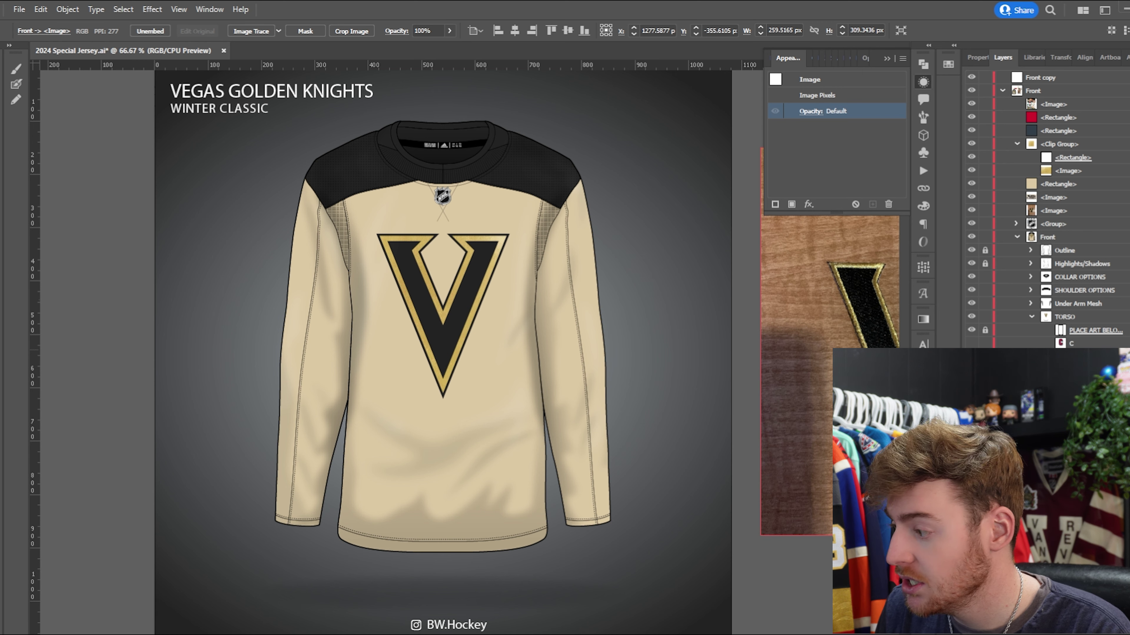
click(500, 257)
scroll(465, 281, up, 2)
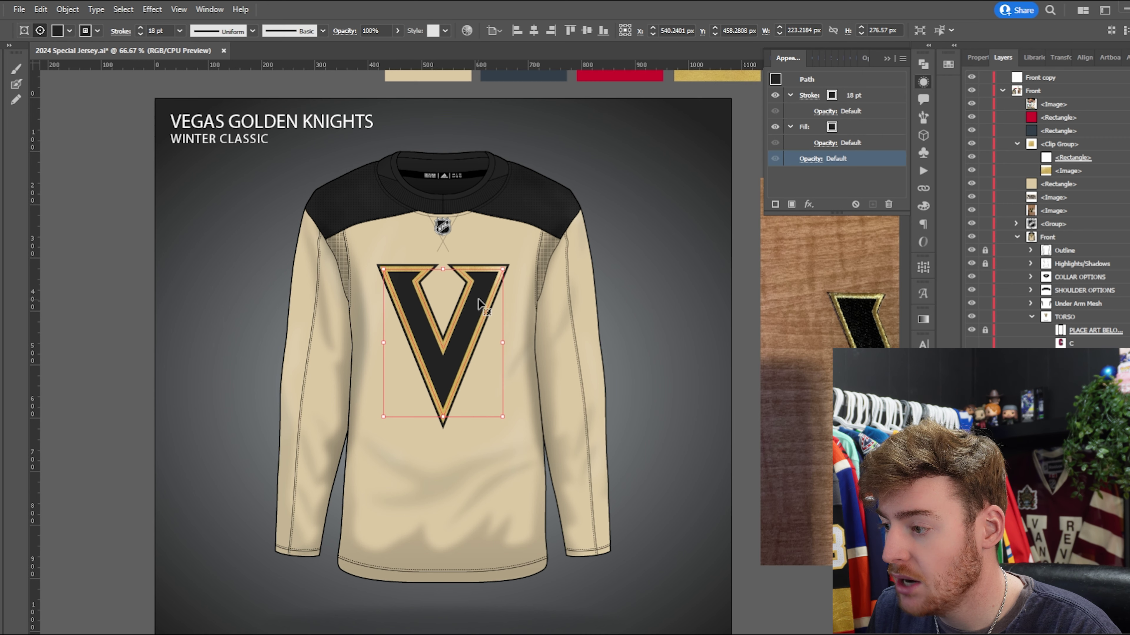
scroll(477, 299, up, 2)
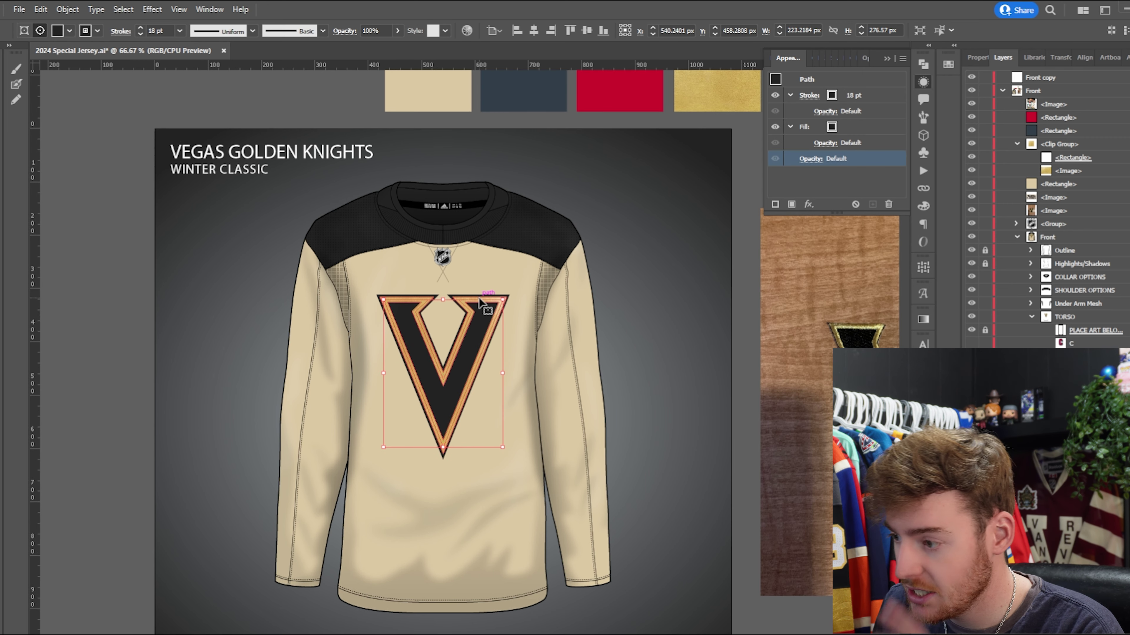
click(829, 97)
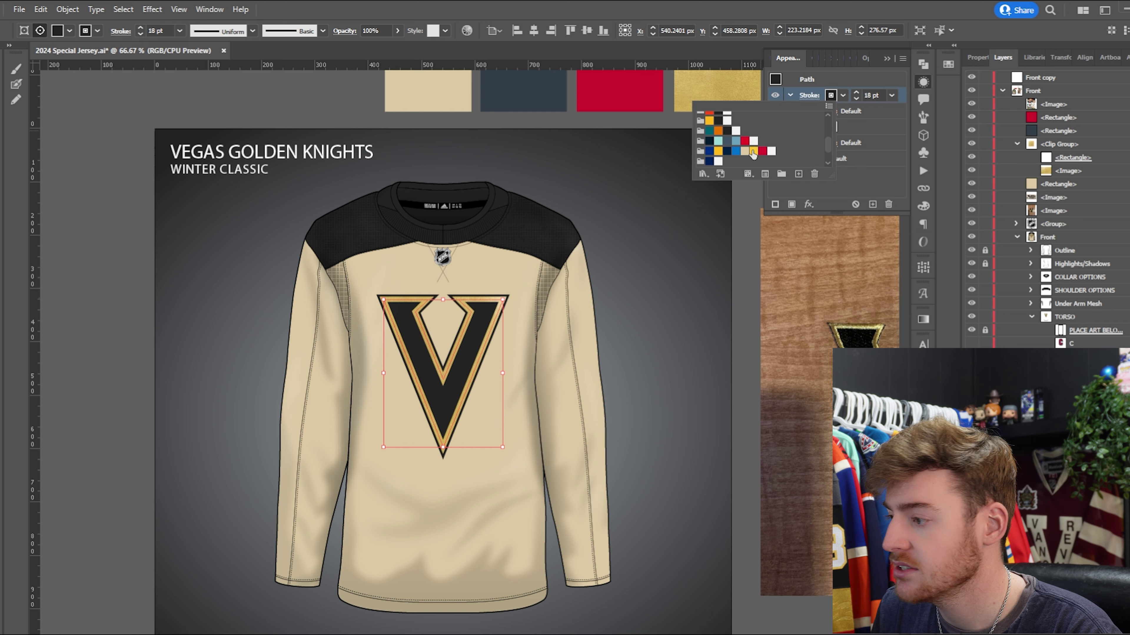
scroll(749, 149, down, 3)
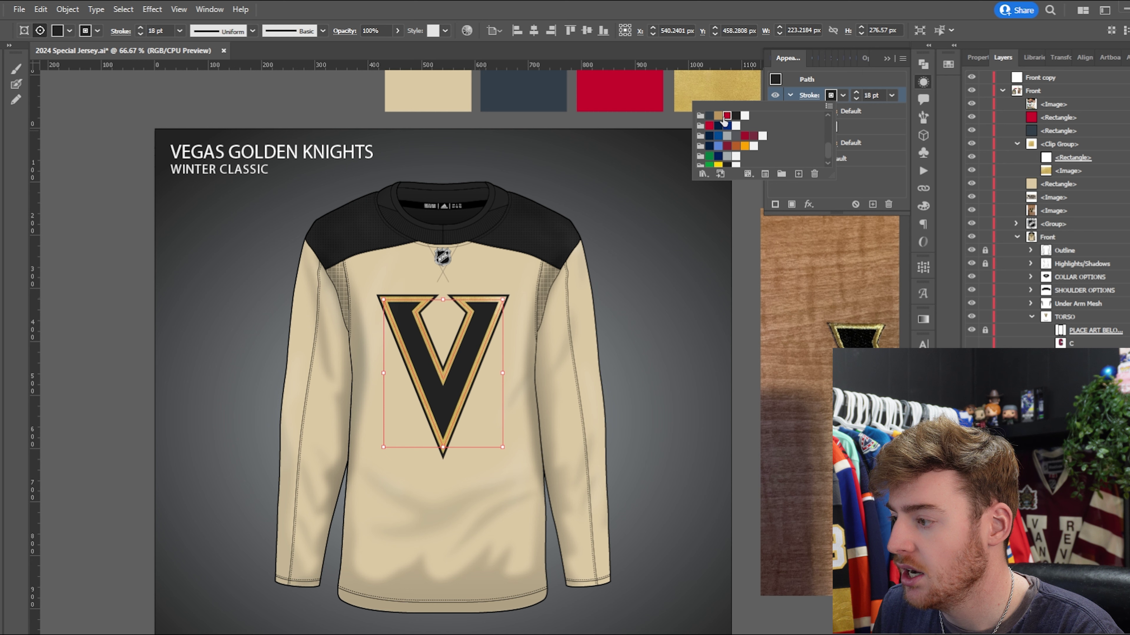
click(726, 118)
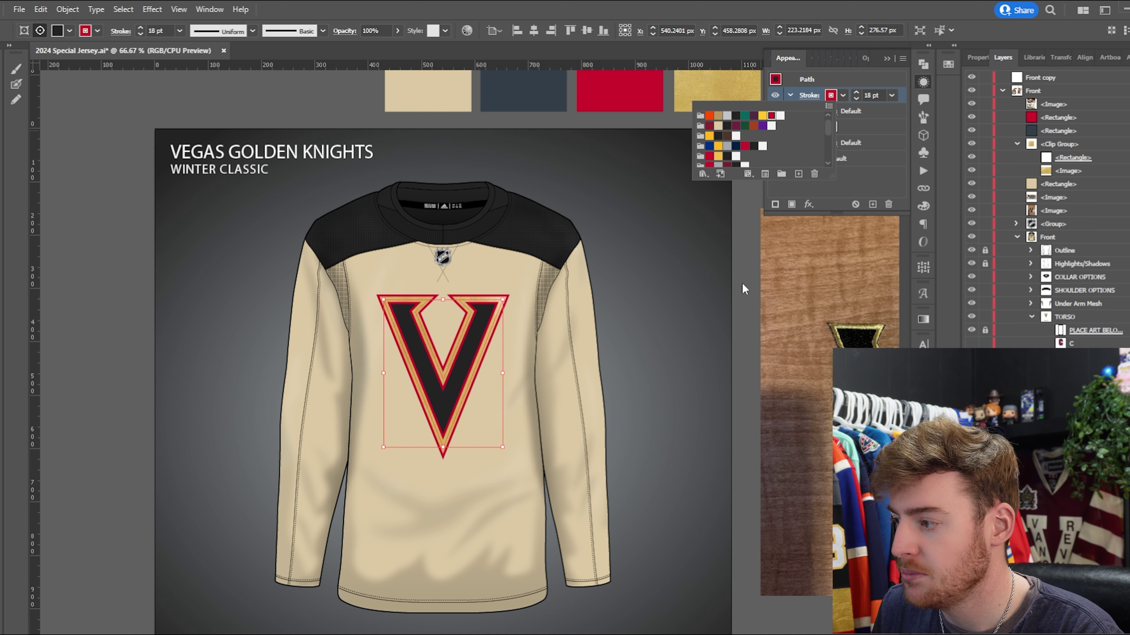
click(743, 266)
scroll(492, 337, down, 2)
scroll(542, 375, up, 2)
click(540, 374)
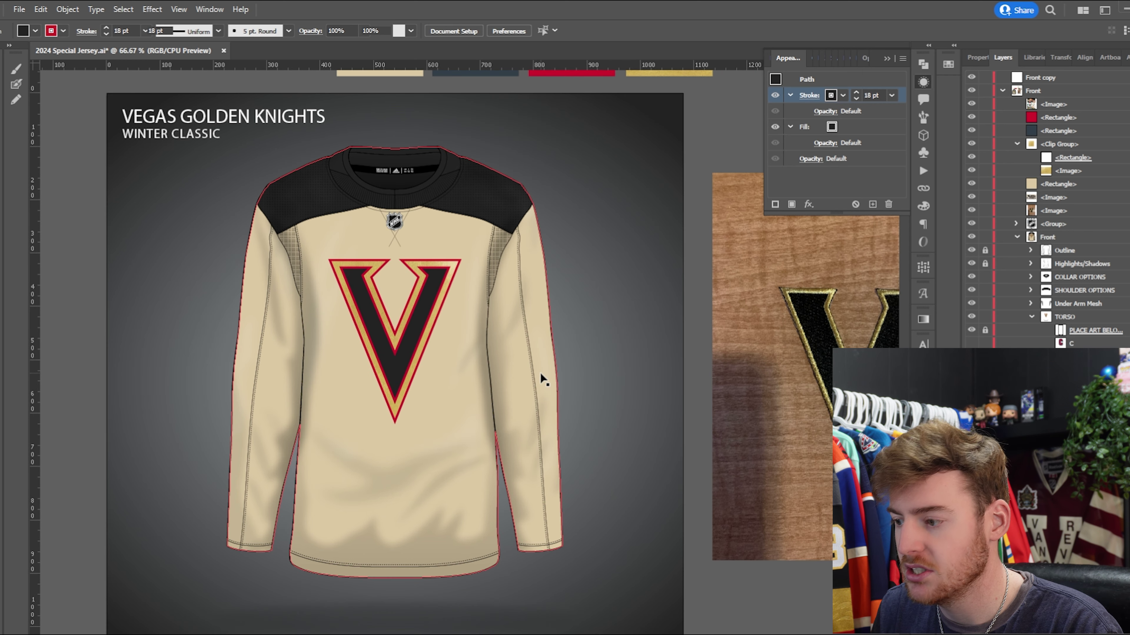
Undo the V crest's red stroke.
key(ctrl+z)
scroll(531, 371, down, 2)
click(420, 383)
scroll(485, 411, up, 2)
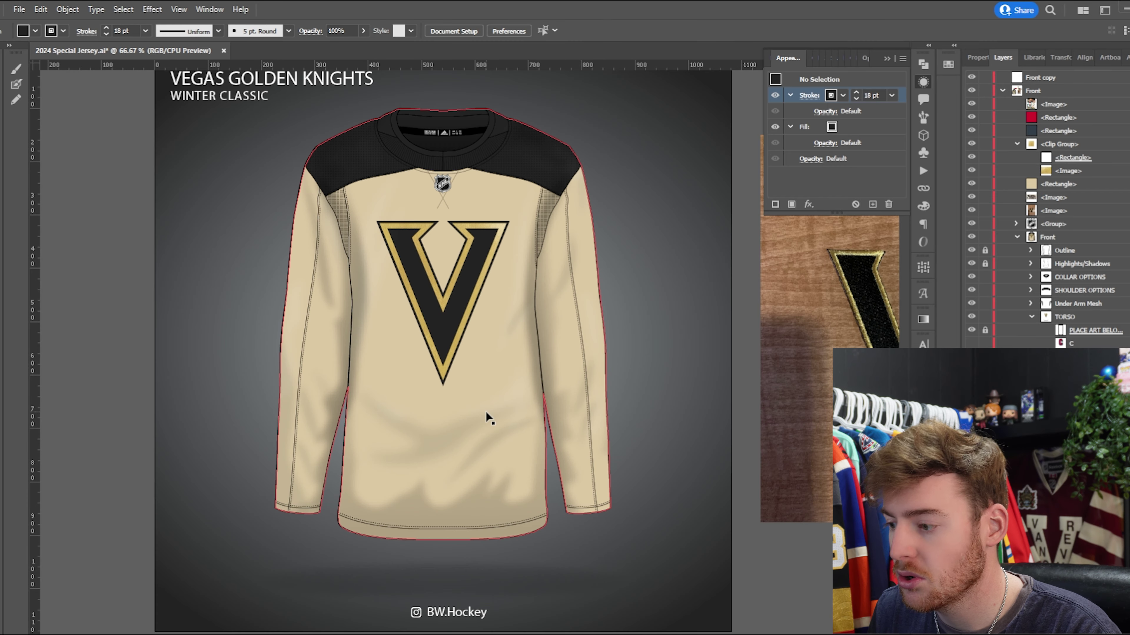
Restore the hem stripes across the lower torso: a red line above a textured gold band, edged with black stripes.
drag(618, 240, 486, 305)
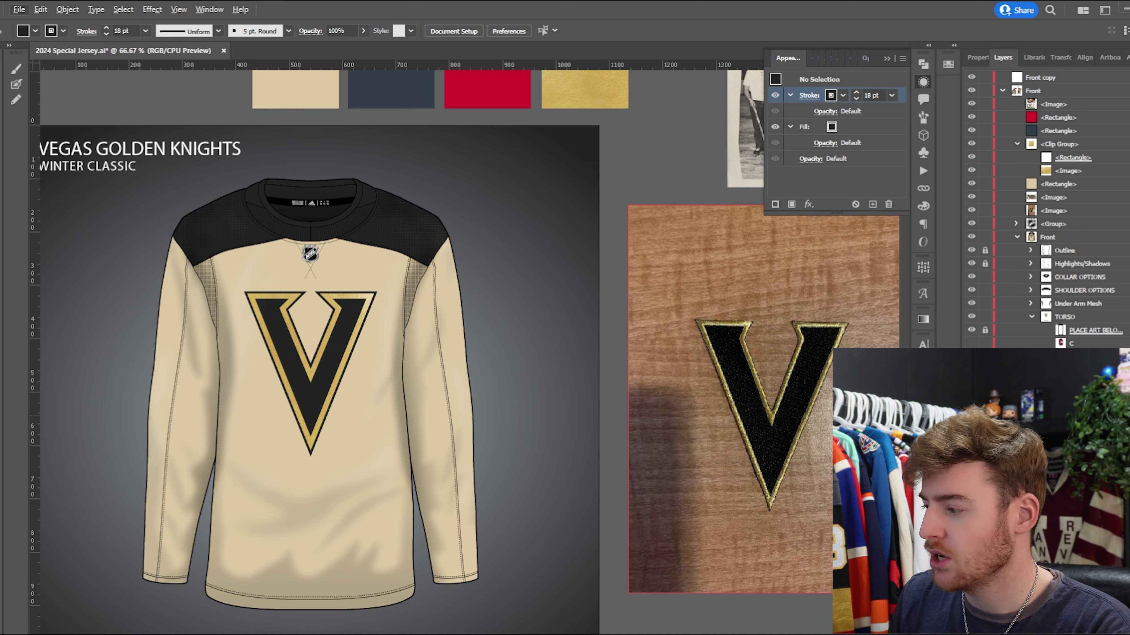
key(ctrl+z)
key(ctrl+z)
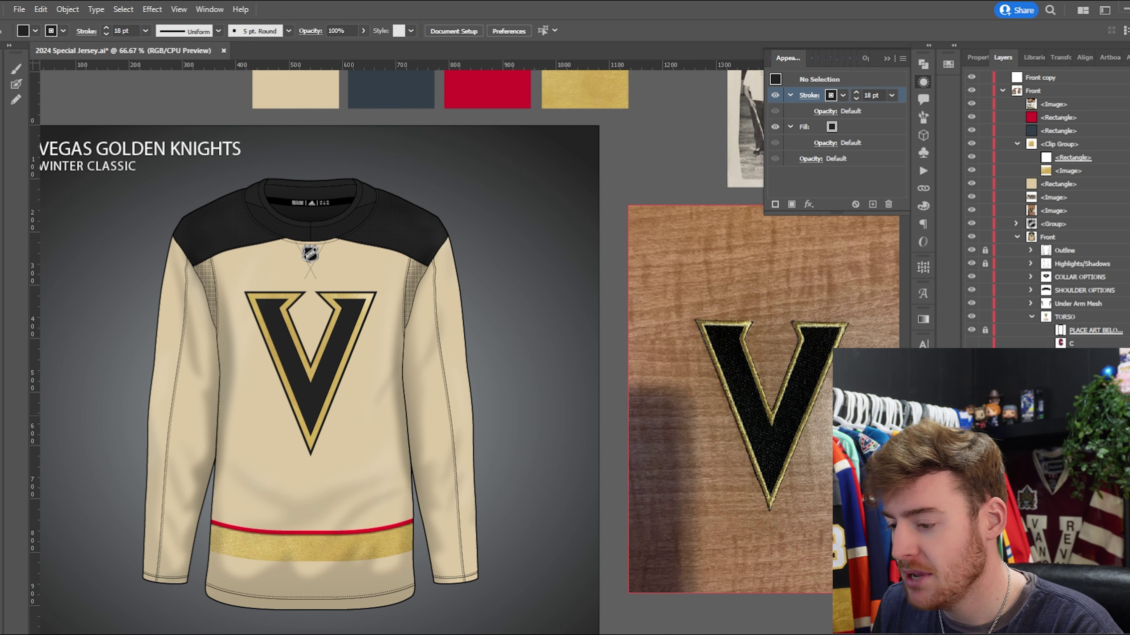
key(ctrl+z)
scroll(391, 513, down, 2)
scroll(345, 462, down, 1)
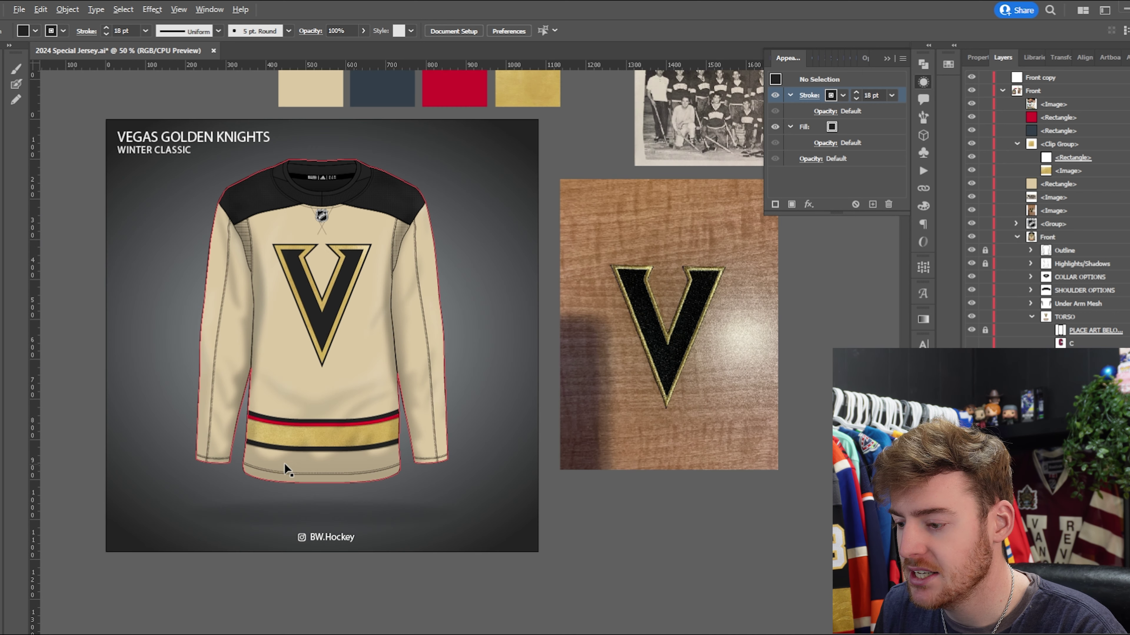
scroll(255, 442, up, 1)
scroll(257, 442, up, 1)
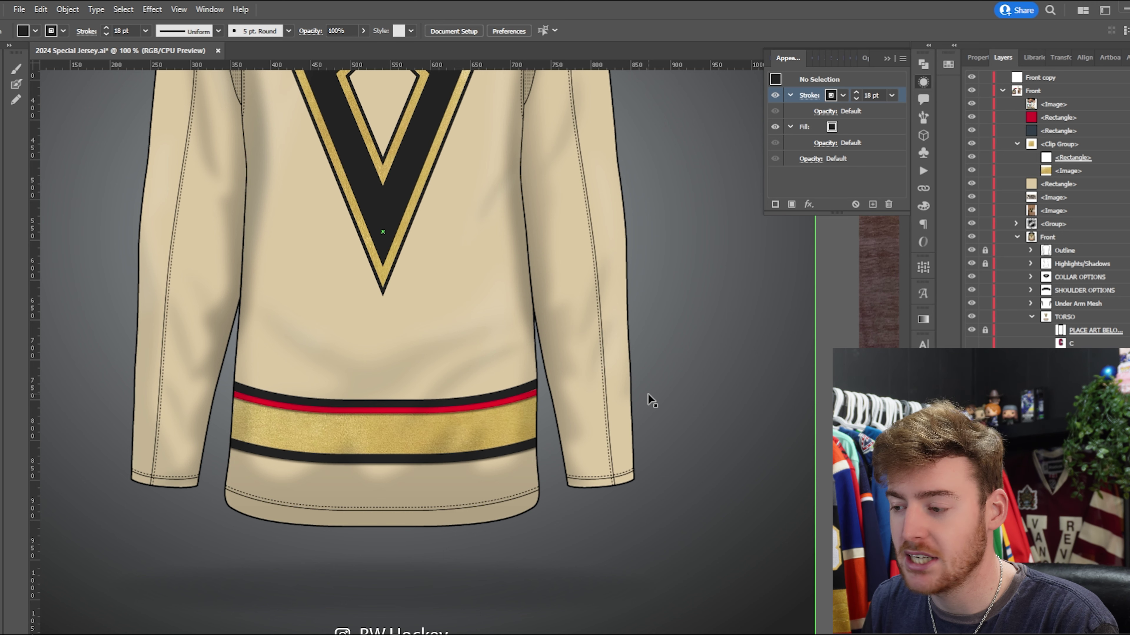
Copy the black, red and gold torso stripes into the left sleeve layer and place them across that sleeve below the elbow.
key(ctrl+minus)
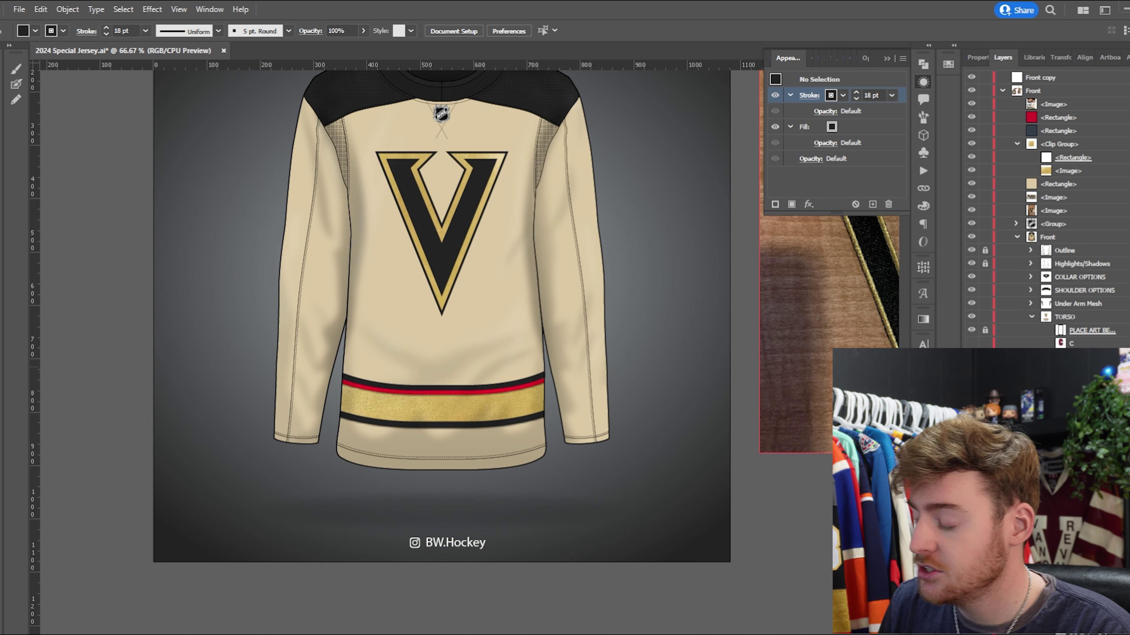
scroll(1045, 209, down, 2)
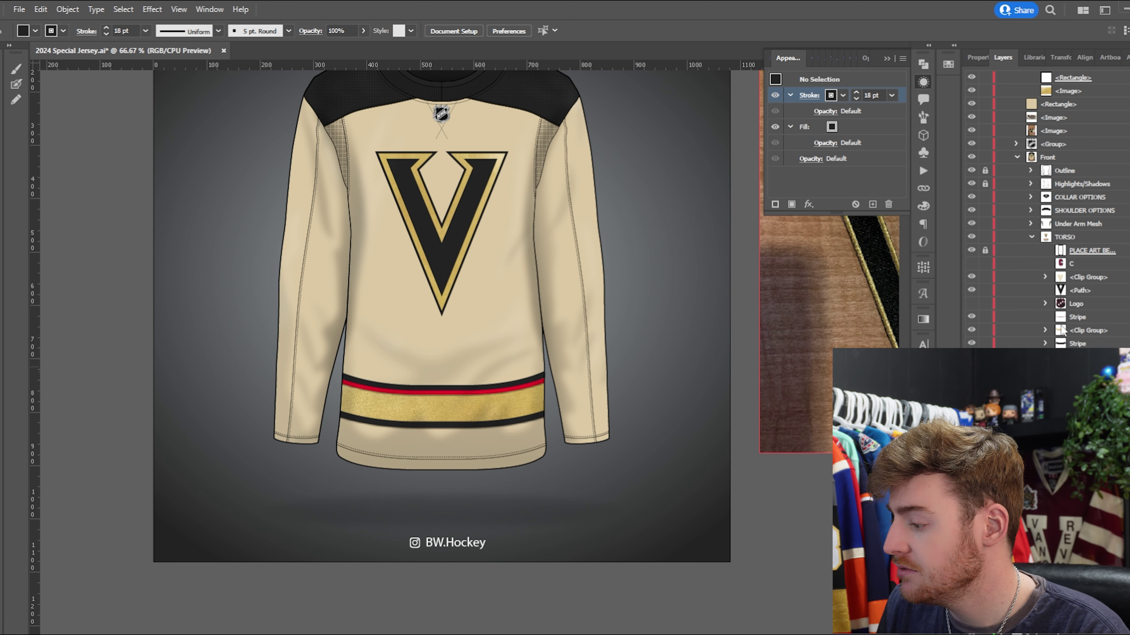
click(1067, 317)
shift+click(1070, 344)
drag(1074, 323, 1074, 396)
shift+click(429, 415)
shift+click(430, 388)
drag(432, 391, 357, 307)
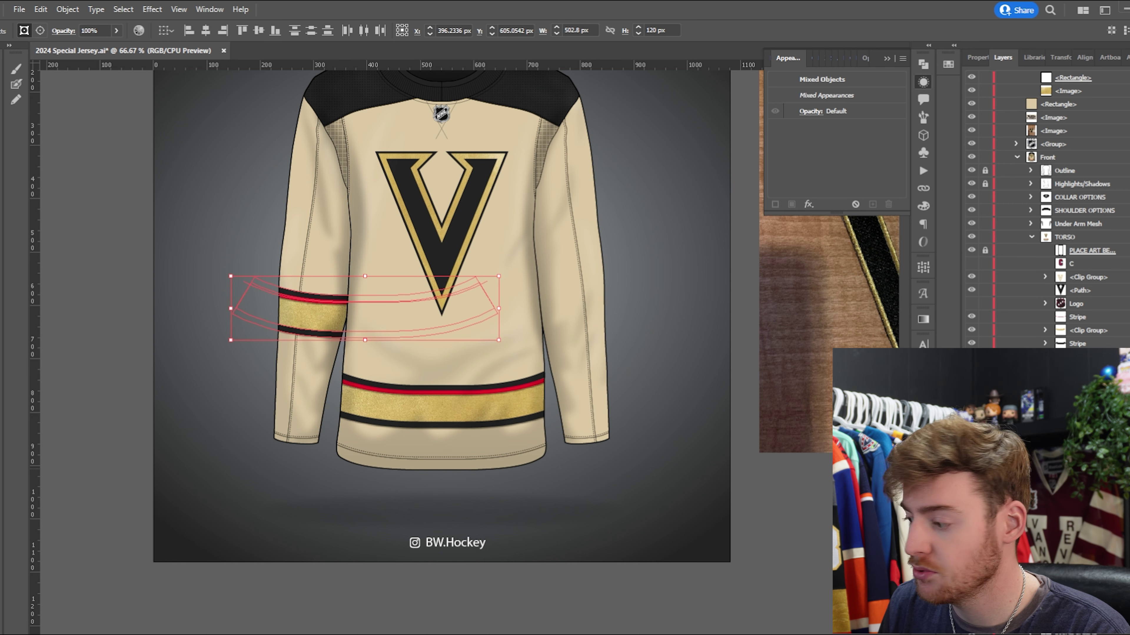
Duplicate the sleeve's black stripe shape down to the end of the sleeve as a solid black cuff.
key(ctrl+g)
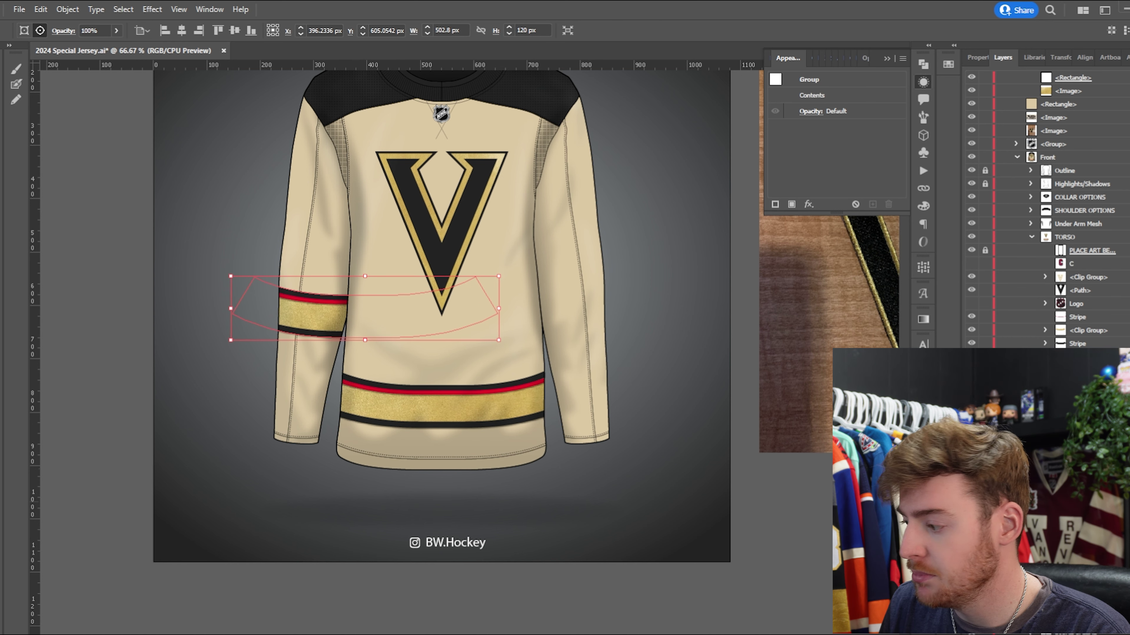
drag(398, 337, 371, 458)
click(75, 379)
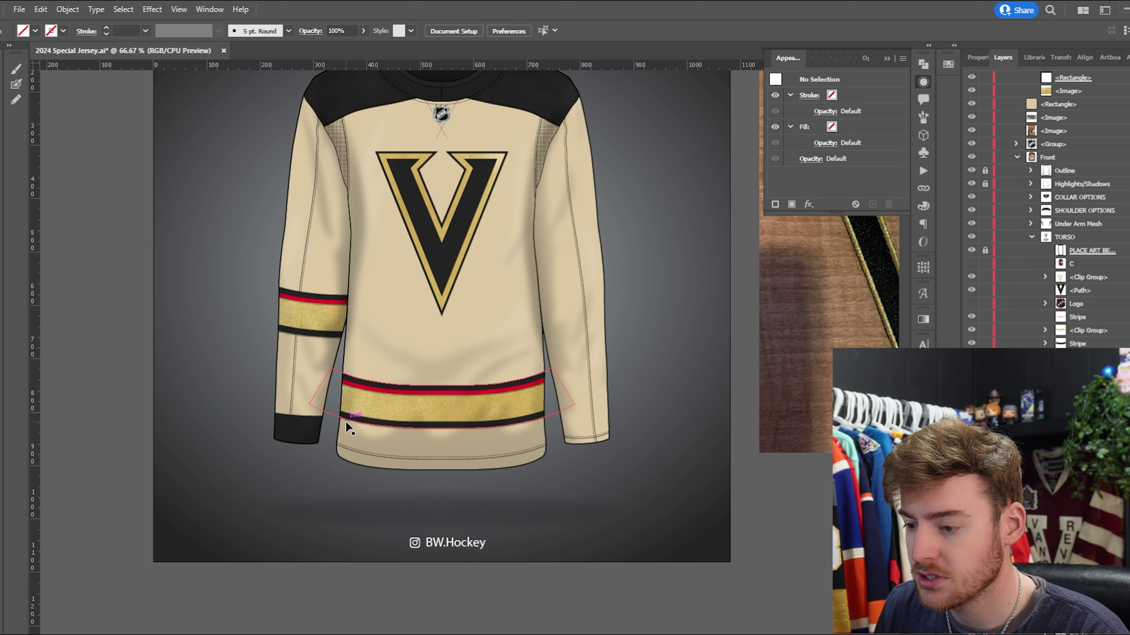
Recolour the black cuff, the stripe edges and the V crest with the navy palette swatch, 323E48.
scroll(346, 425, down, 3)
scroll(364, 428, up, 1)
scroll(396, 410, up, 1)
scroll(382, 404, up, 1)
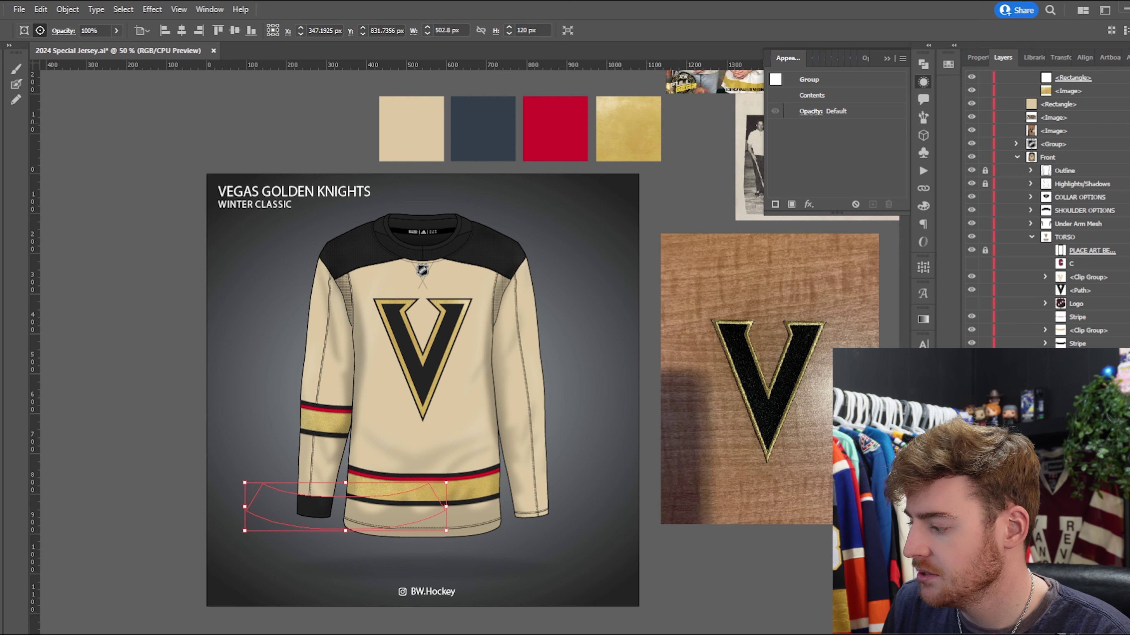
click(453, 120)
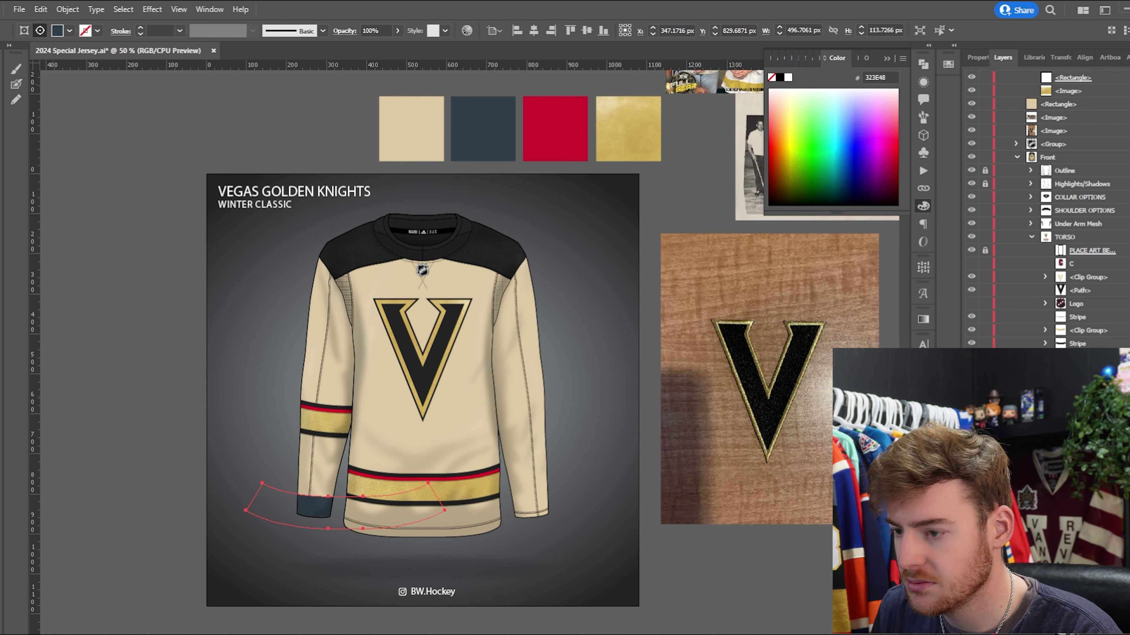
key(v)
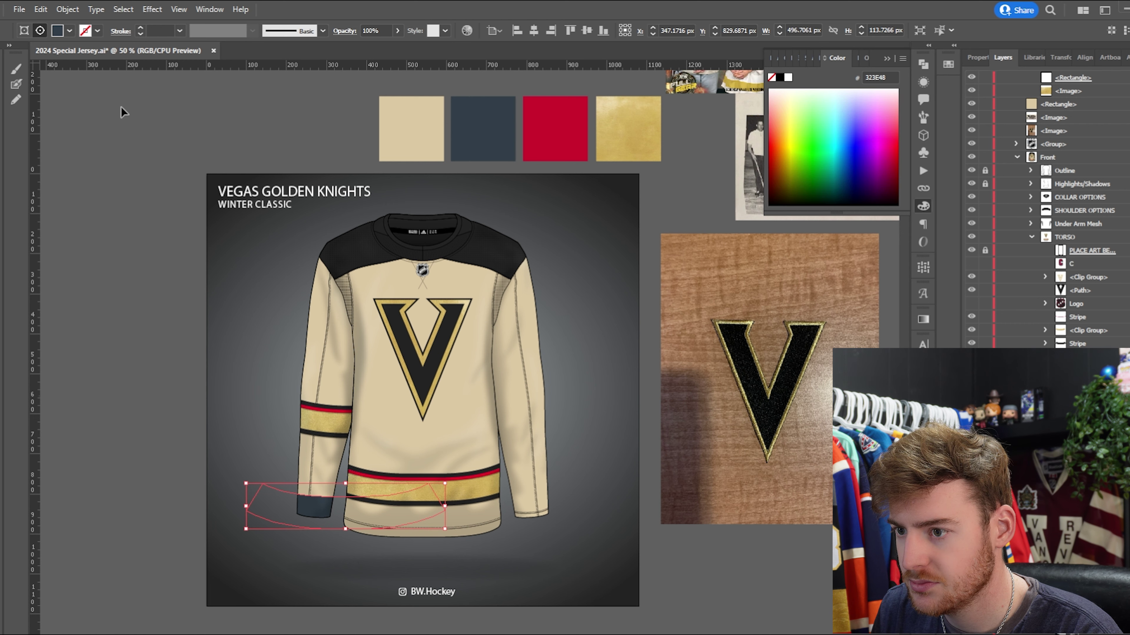
click(184, 112)
scroll(368, 418, down, 2)
scroll(446, 433, up, 1)
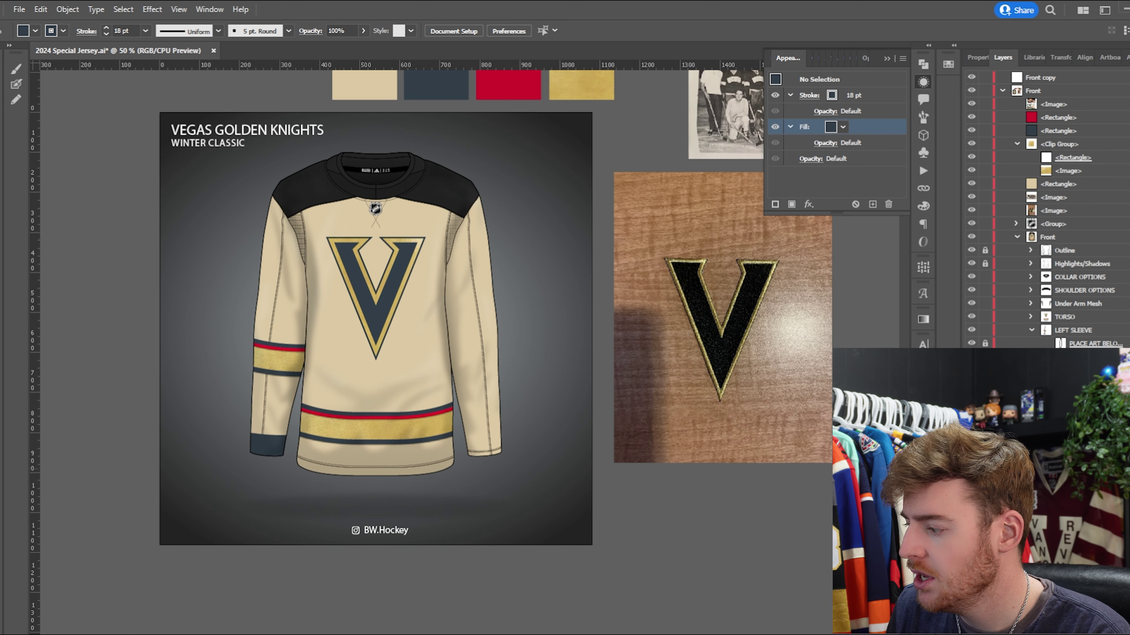
Copy the finished sleeve's red, gold and navy stripes and its navy cuff onto the opposite sleeve.
scroll(1041, 209, down, 3)
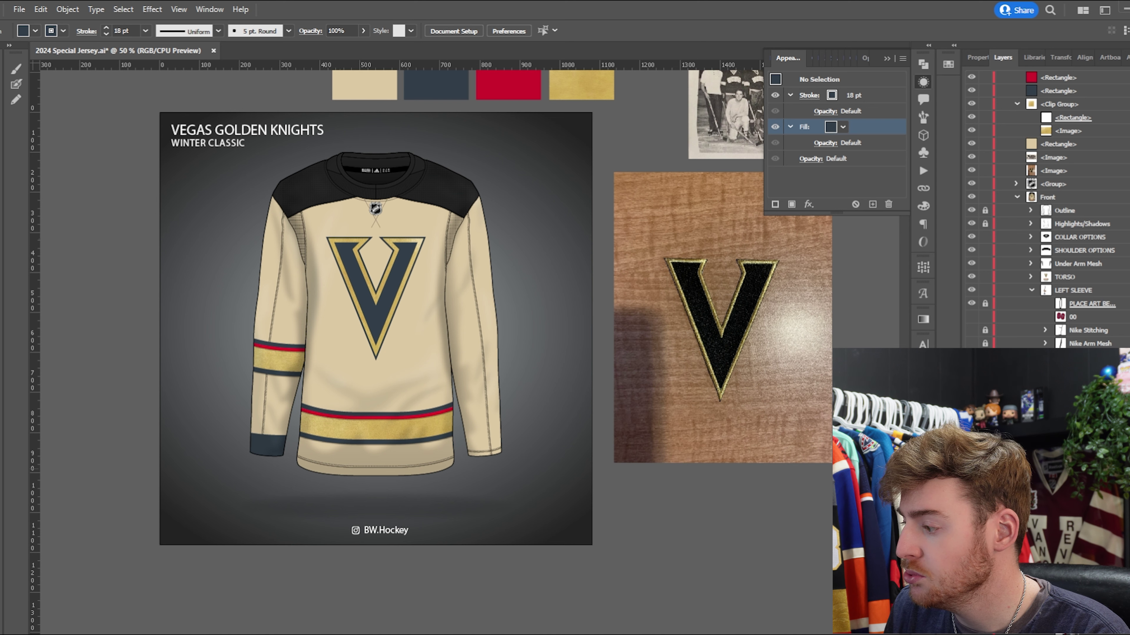
click(279, 348)
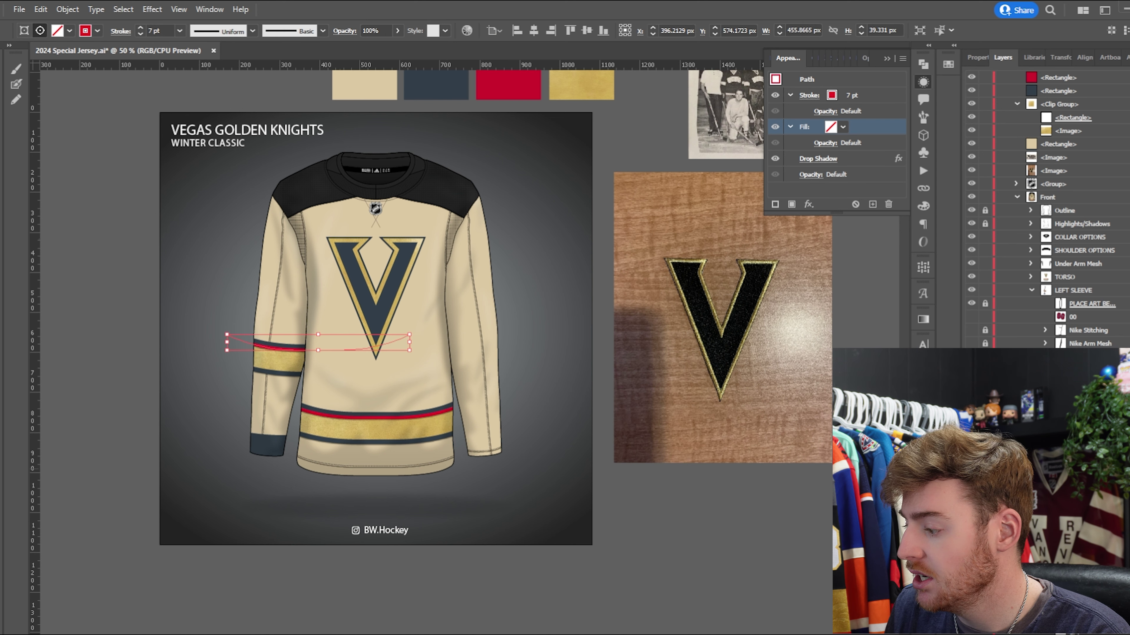
shift+click(279, 343)
shift+click(278, 361)
shift+click(266, 445)
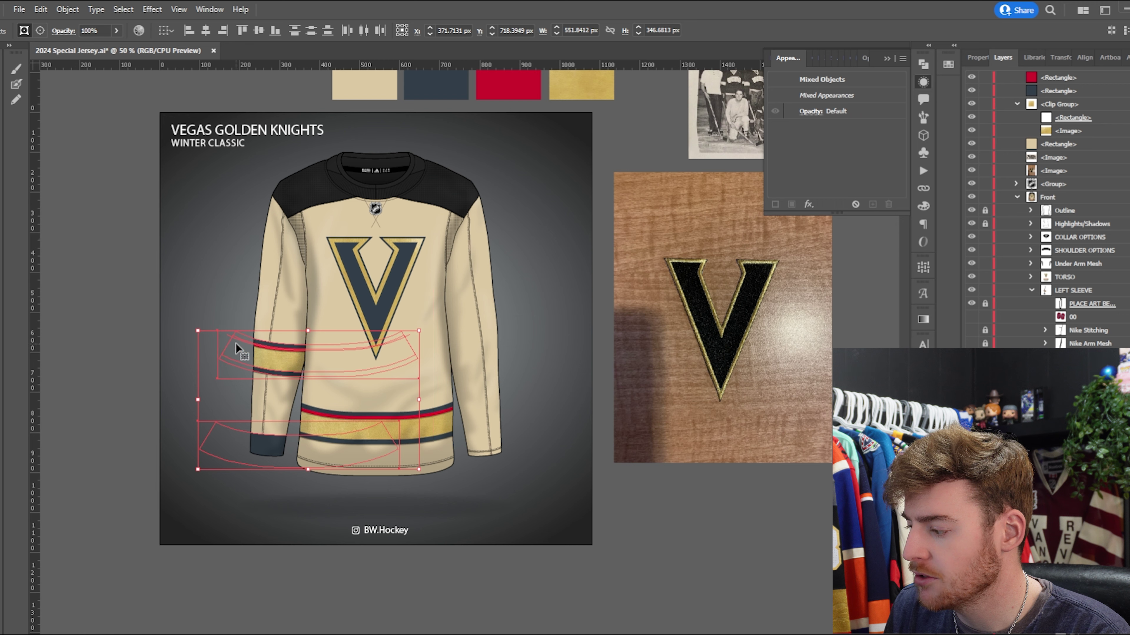
drag(242, 338, 506, 345)
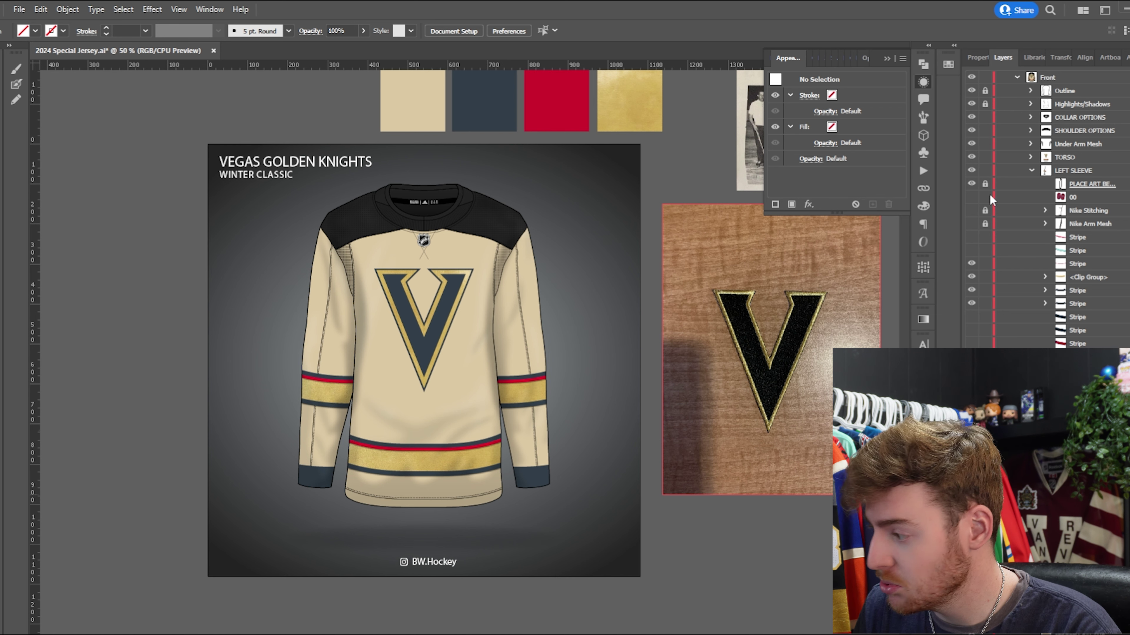
Show the hidden 00 number in the left sleeve layer and set its font to NHL Anaheim.
click(972, 197)
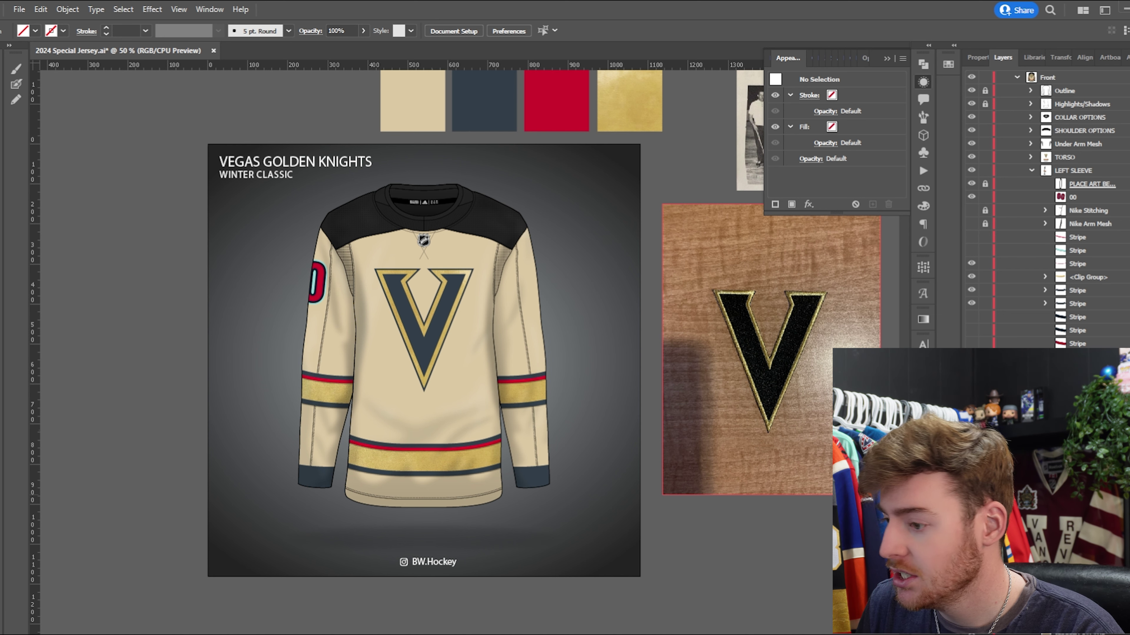
click(1126, 197)
click(923, 344)
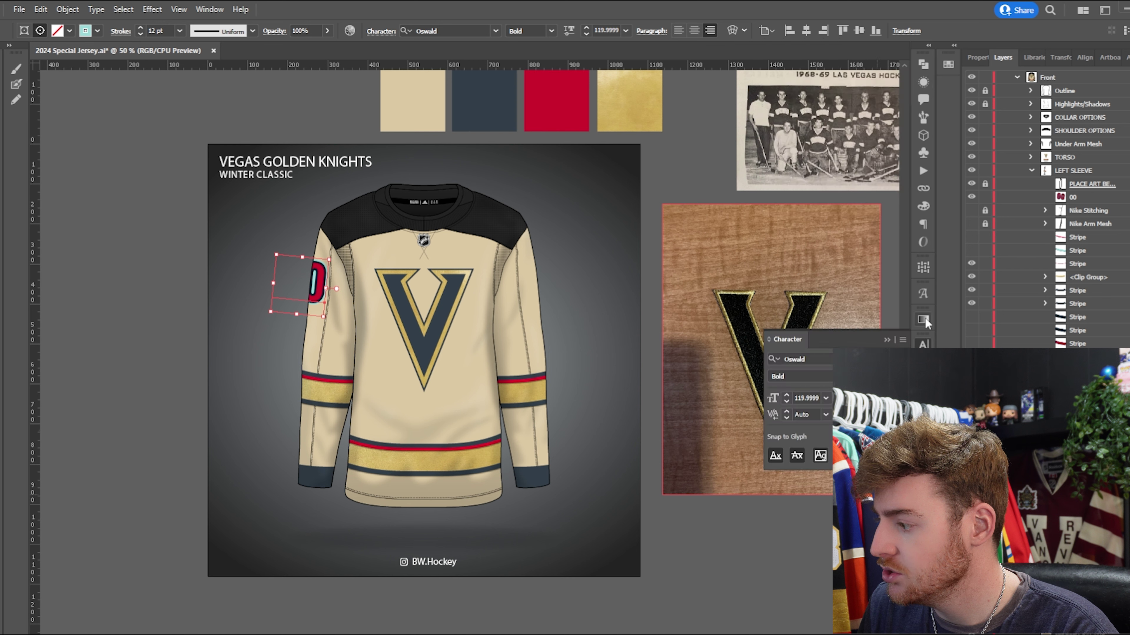
click(801, 359)
text(nhl)
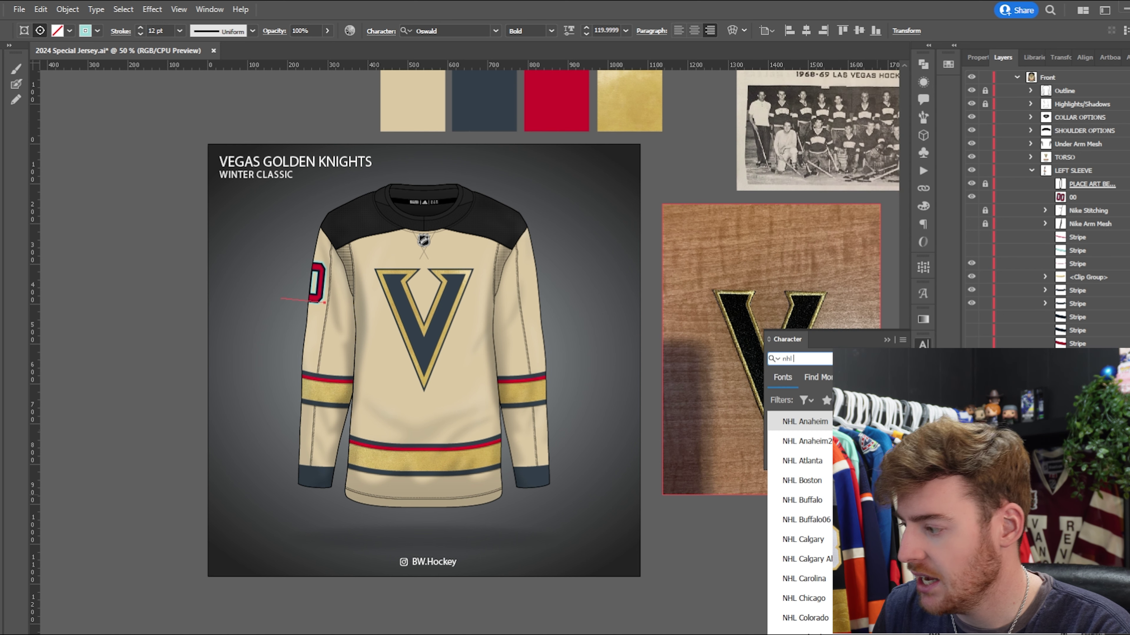
key(Return)
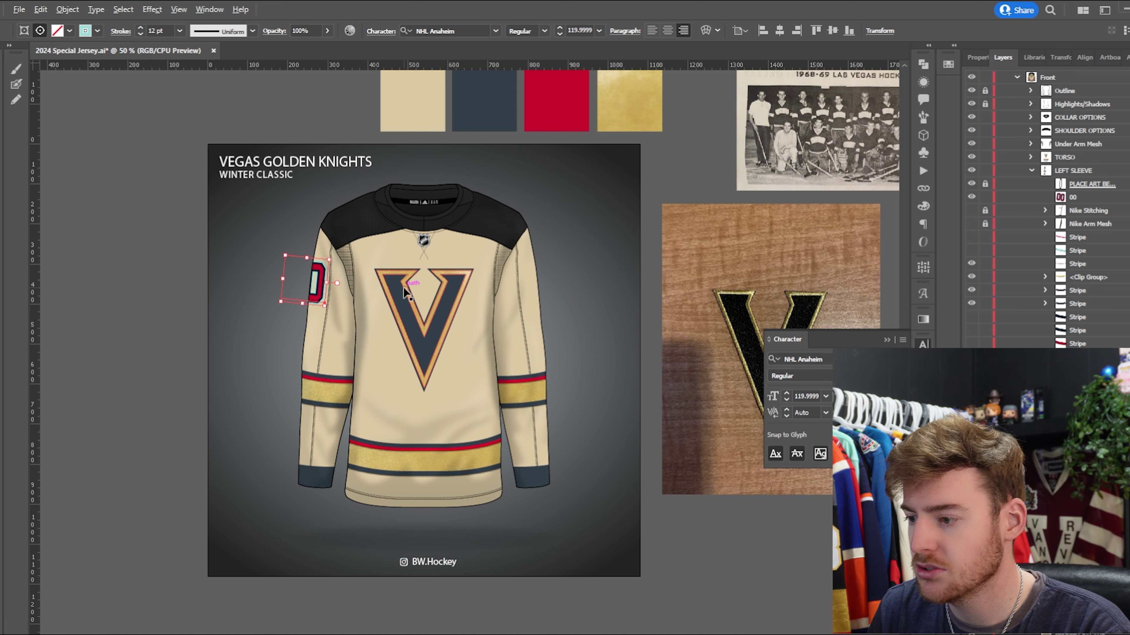
Recolour the left sleeve number with the navy palette swatch, 323E48, with no outline.
click(924, 82)
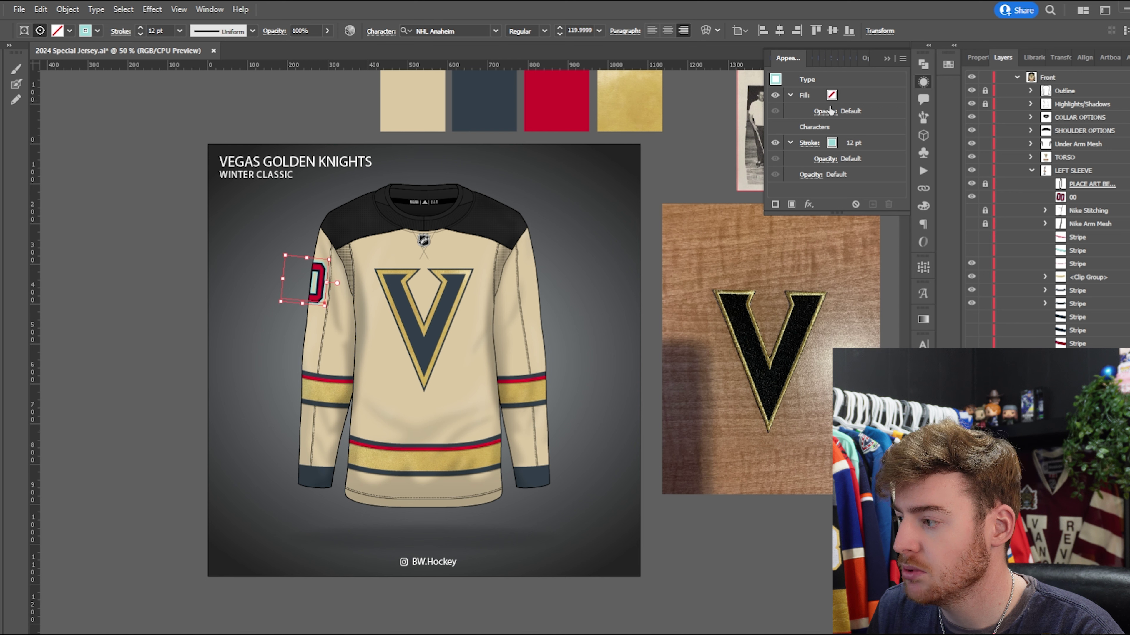
click(832, 126)
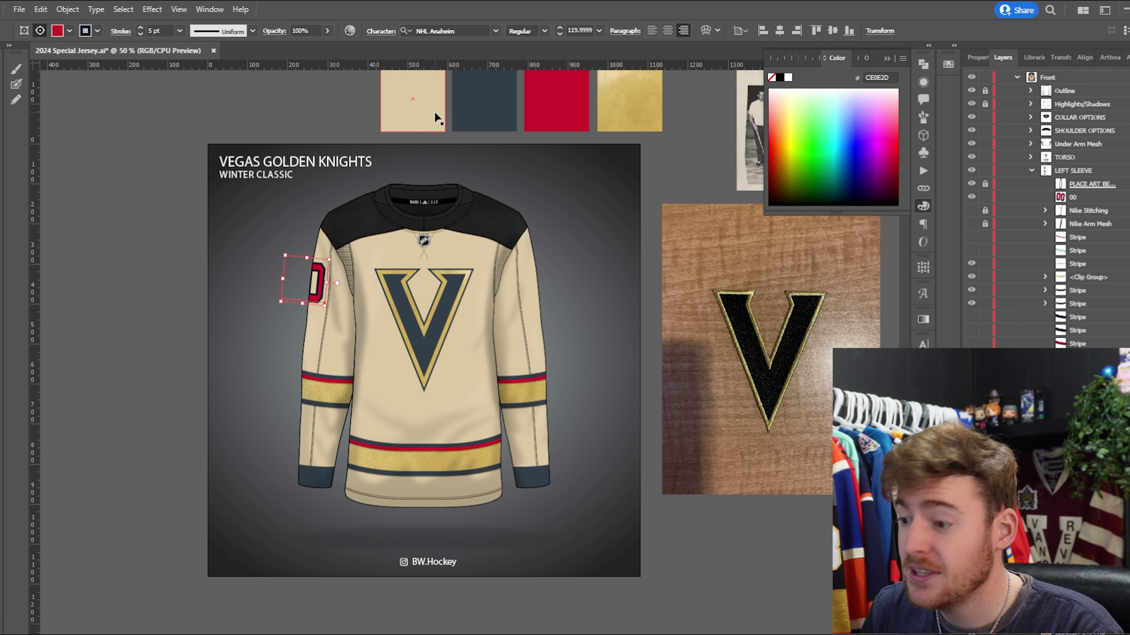
key(i)
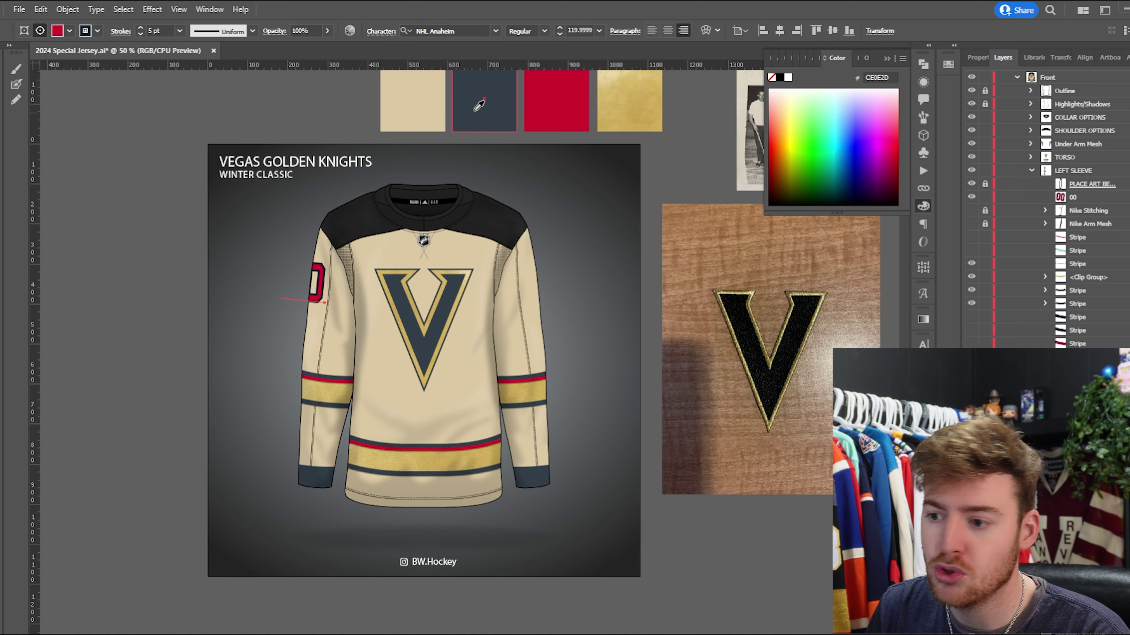
click(483, 105)
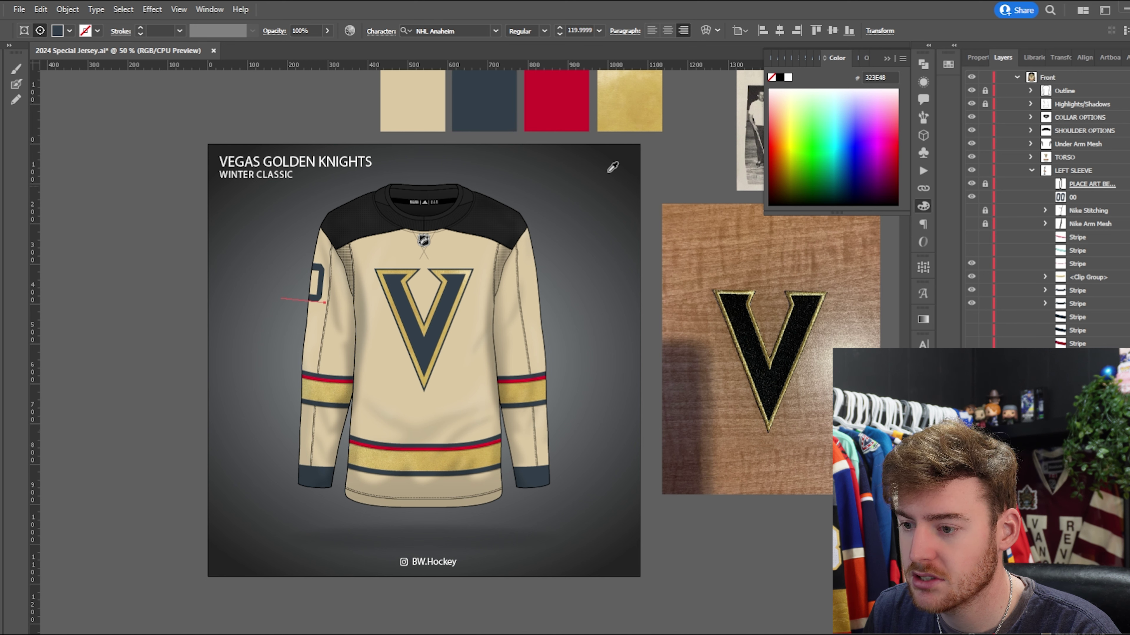
Try a 3 pt cream outline and a 10 pt red outline around the navy left sleeve number.
click(923, 82)
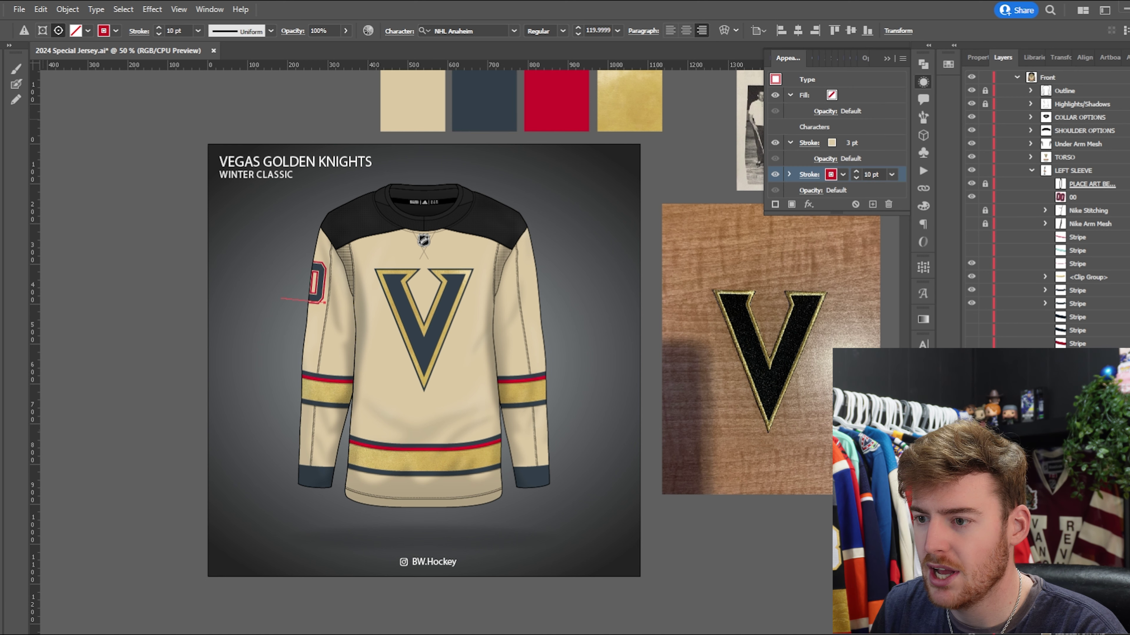
key(v)
click(108, 162)
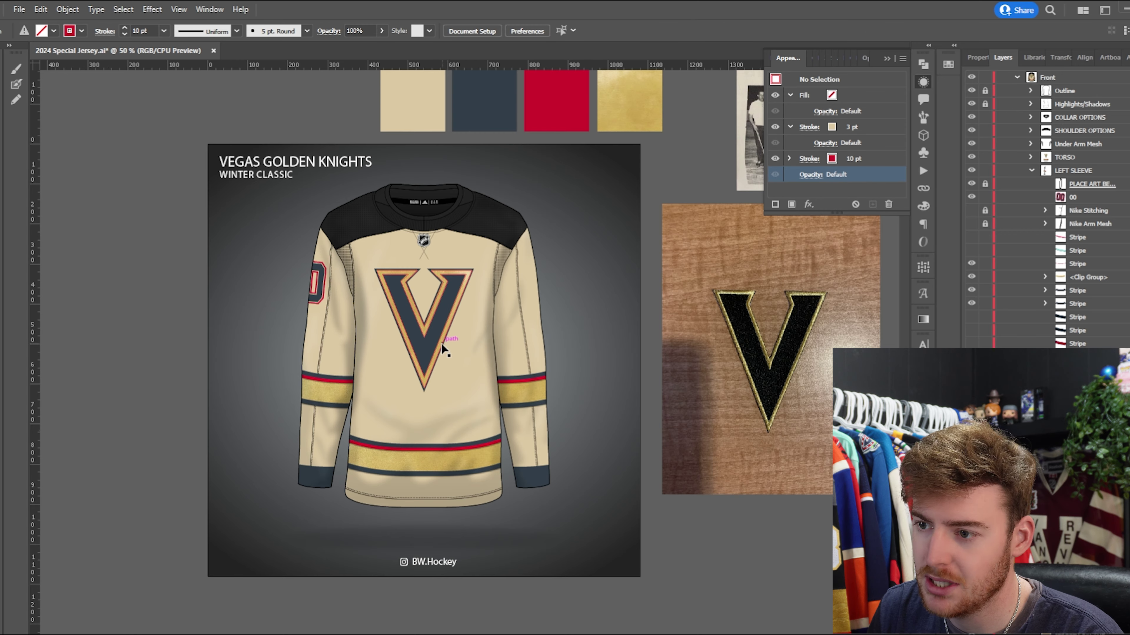
scroll(440, 345, down, 2)
scroll(439, 352, up, 3)
scroll(438, 354, down, 2)
scroll(398, 336, up, 2)
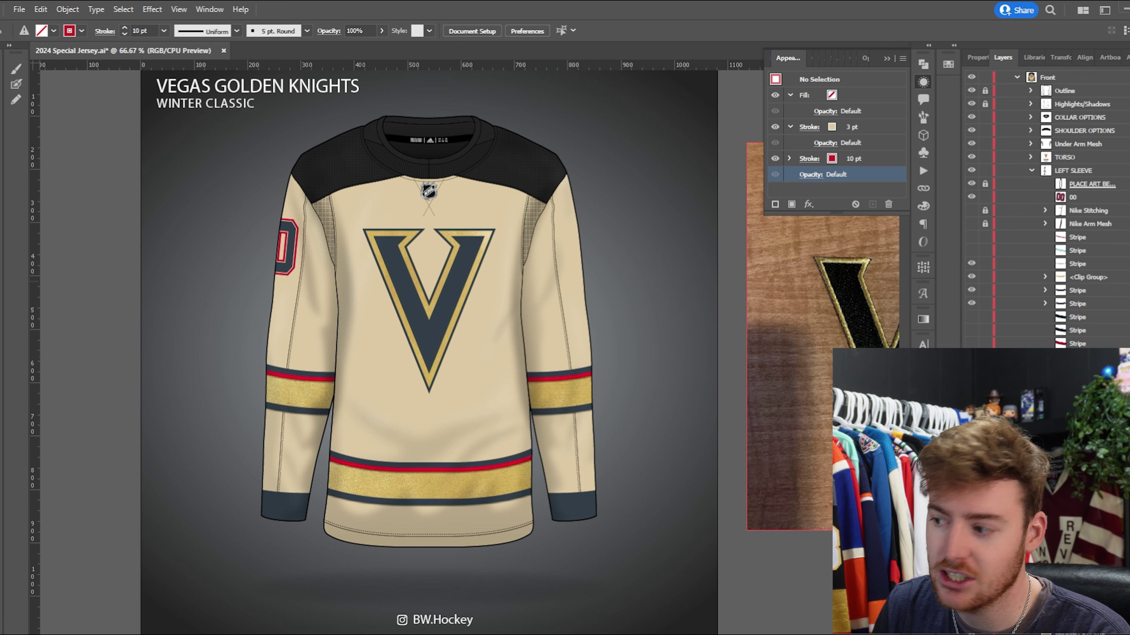
Delete both the cream and red outlines from the left sleeve number.
click(1079, 199)
click(838, 143)
shift+click(863, 175)
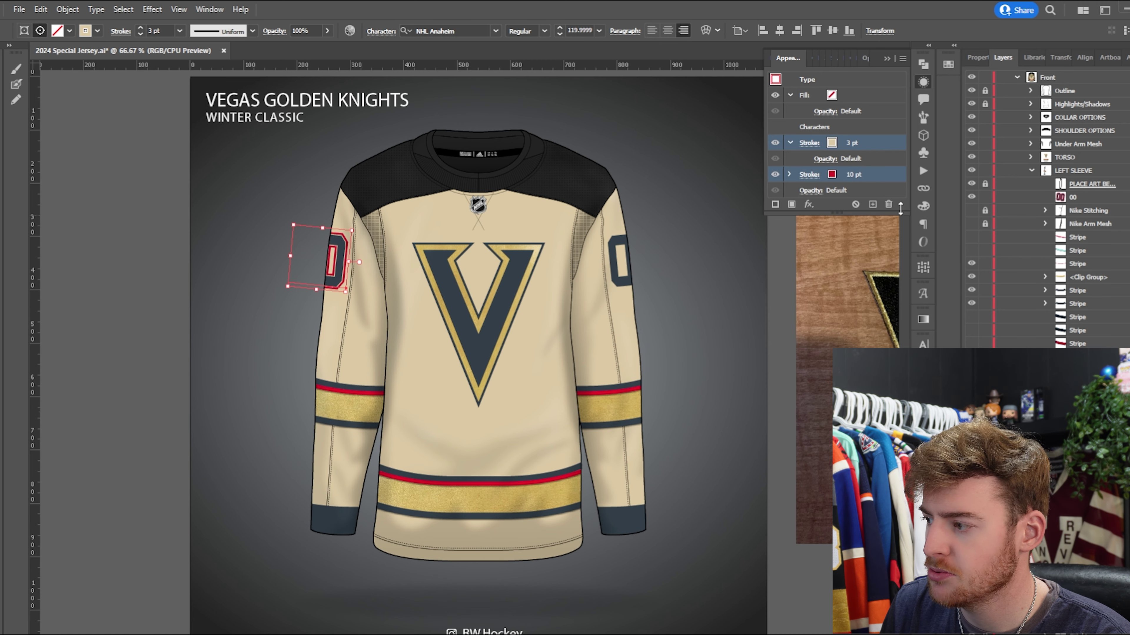
click(888, 204)
click(136, 212)
scroll(422, 351, down, 2)
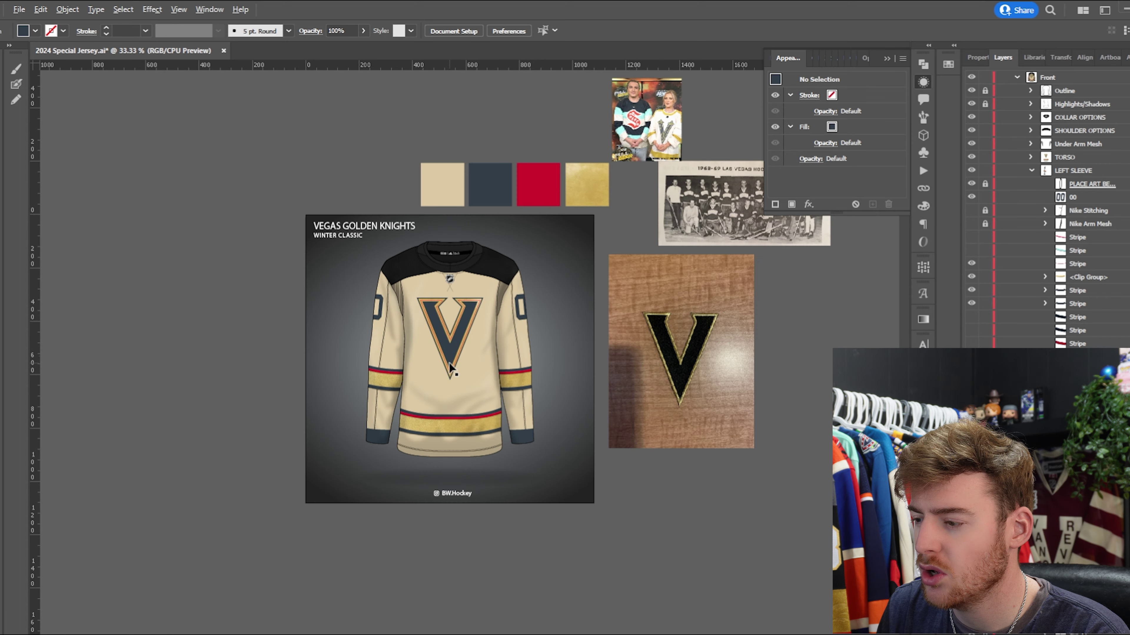
Show the narrow round shoulder yoke and fill its COLOUR 1 shape with the navy swatch.
scroll(449, 363, up, 2)
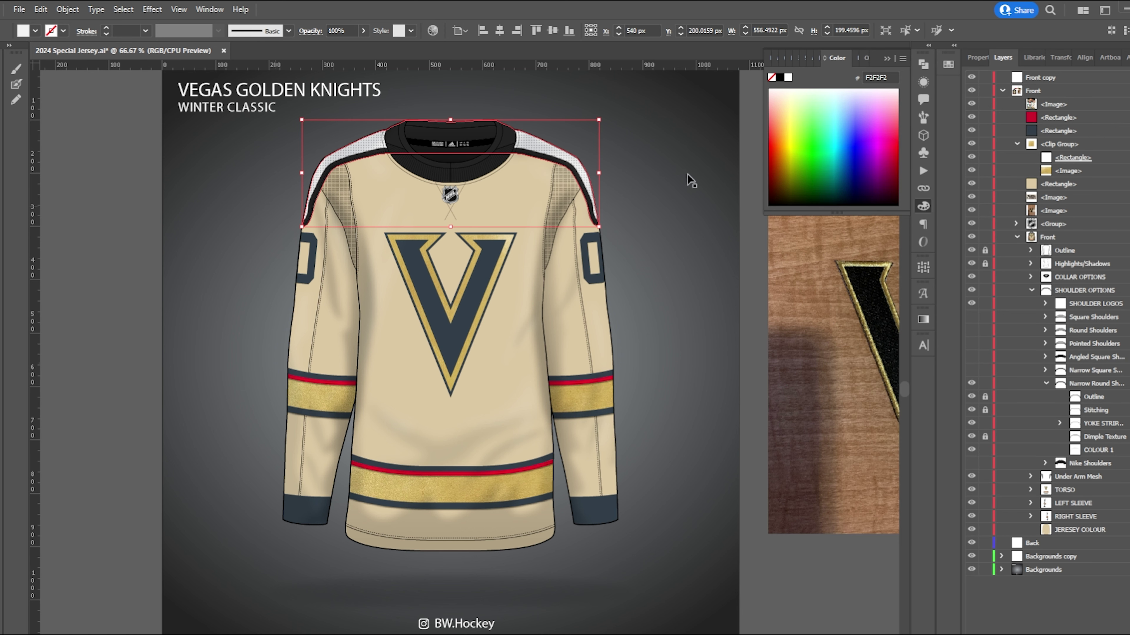
click(924, 64)
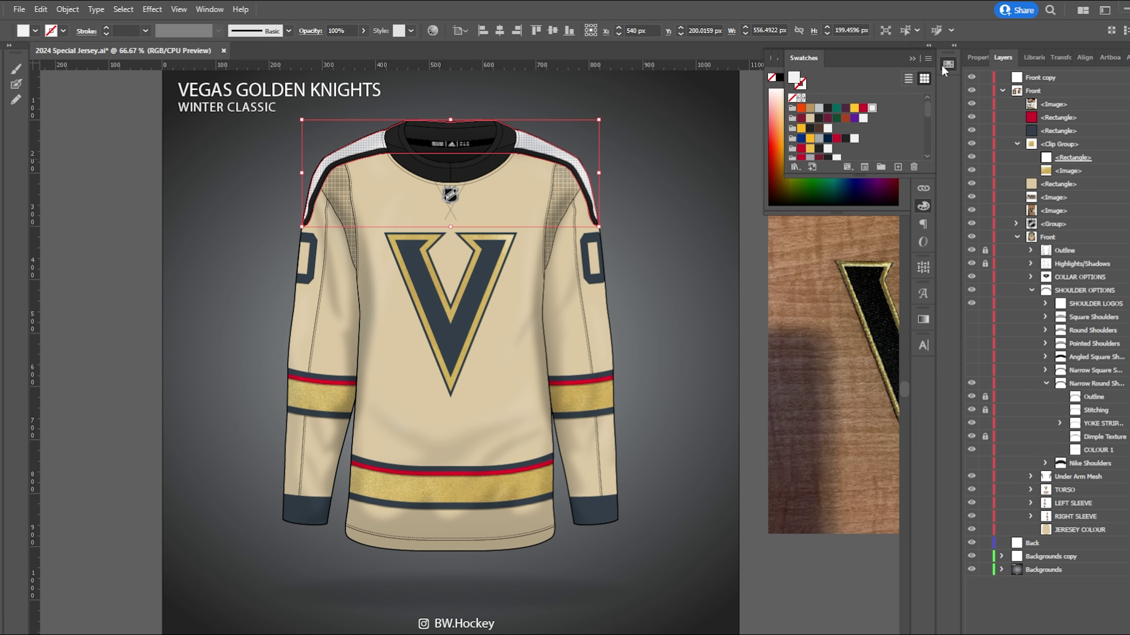
scroll(836, 141, down, 3)
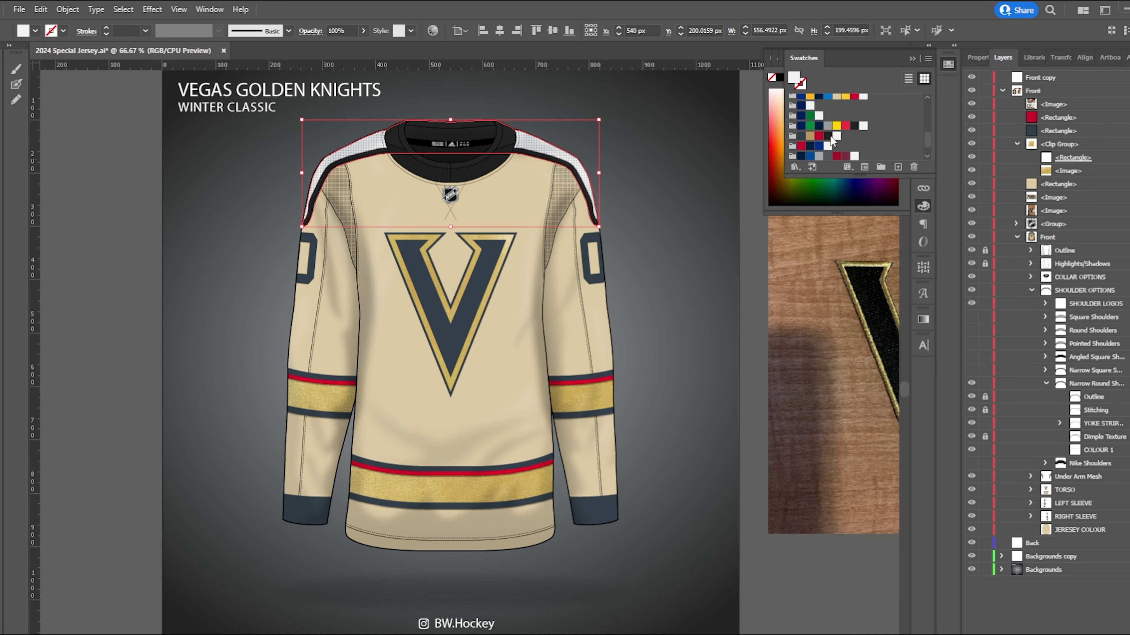
click(801, 137)
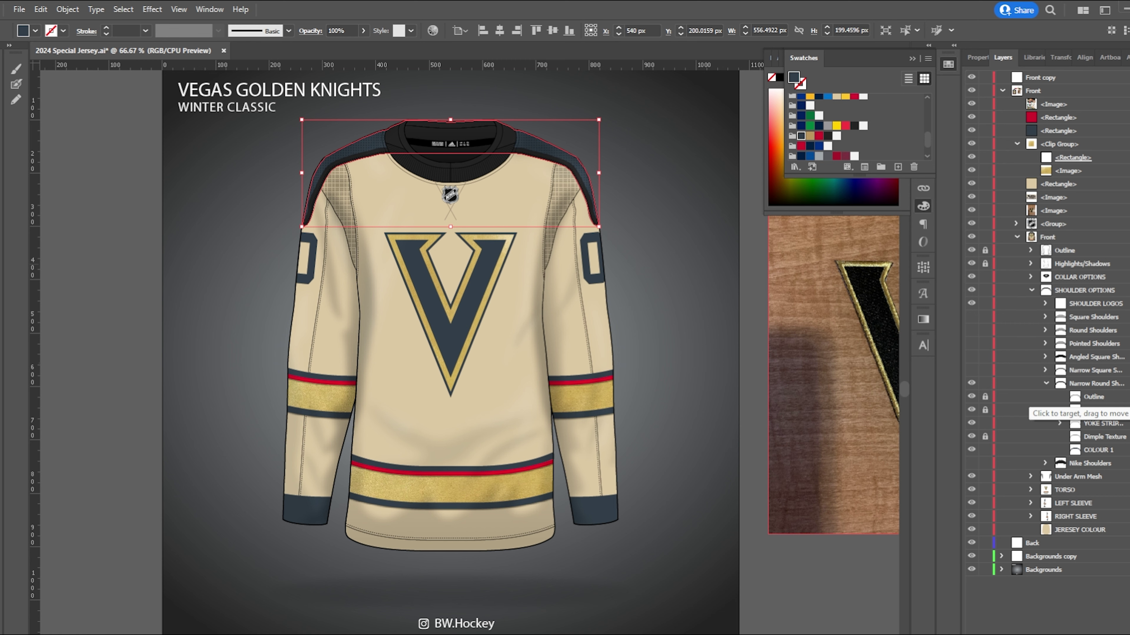
Hide the yoke stripes on the narrow round shoulders.
click(970, 423)
click(109, 306)
scroll(509, 335, down, 1)
scroll(509, 335, up, 2)
scroll(509, 335, down, 2)
scroll(472, 316, up, 1)
Duplicate the shoulder's COLOUR 1 shape with the upper copy hidden and bring the gold texture image into the narrow round shoulder layer.
drag(1088, 448, 1097, 458)
click(973, 451)
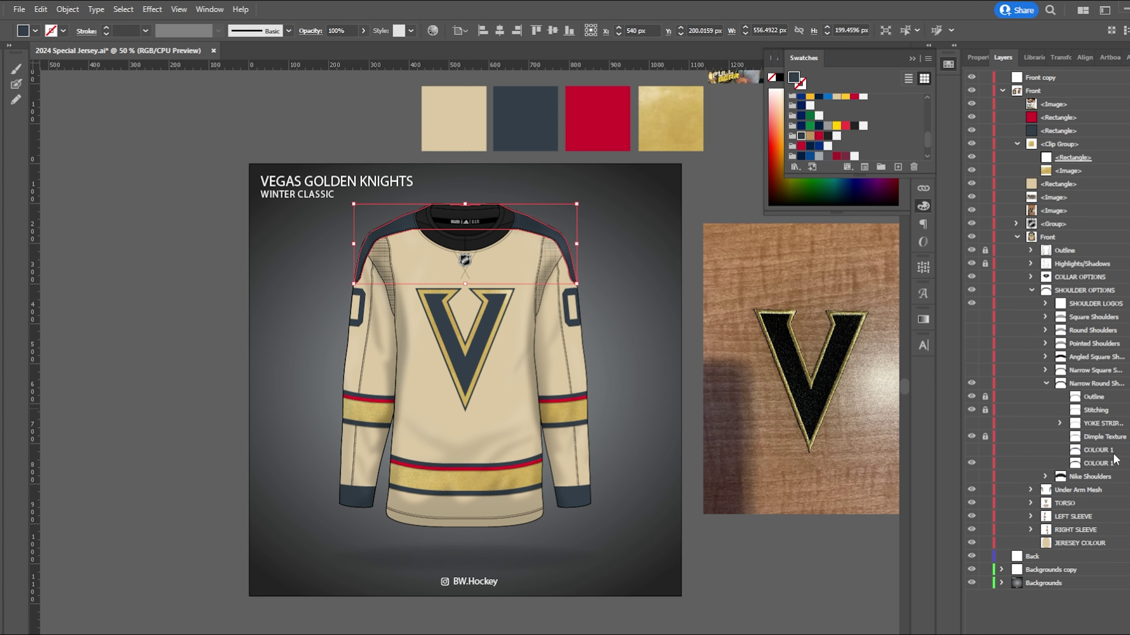
click(1088, 173)
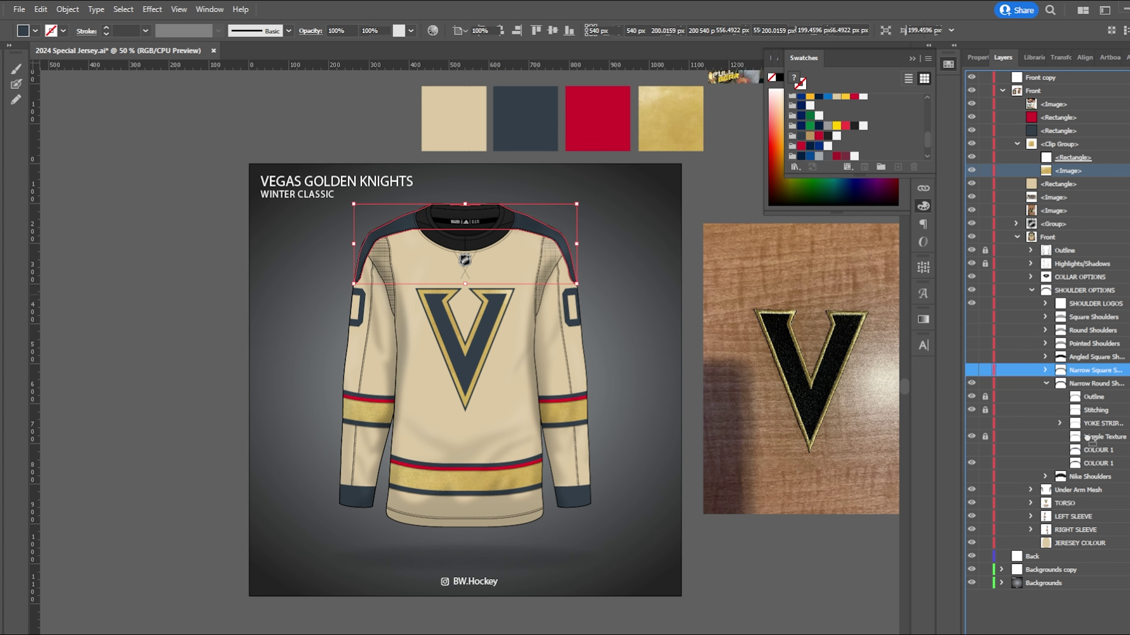